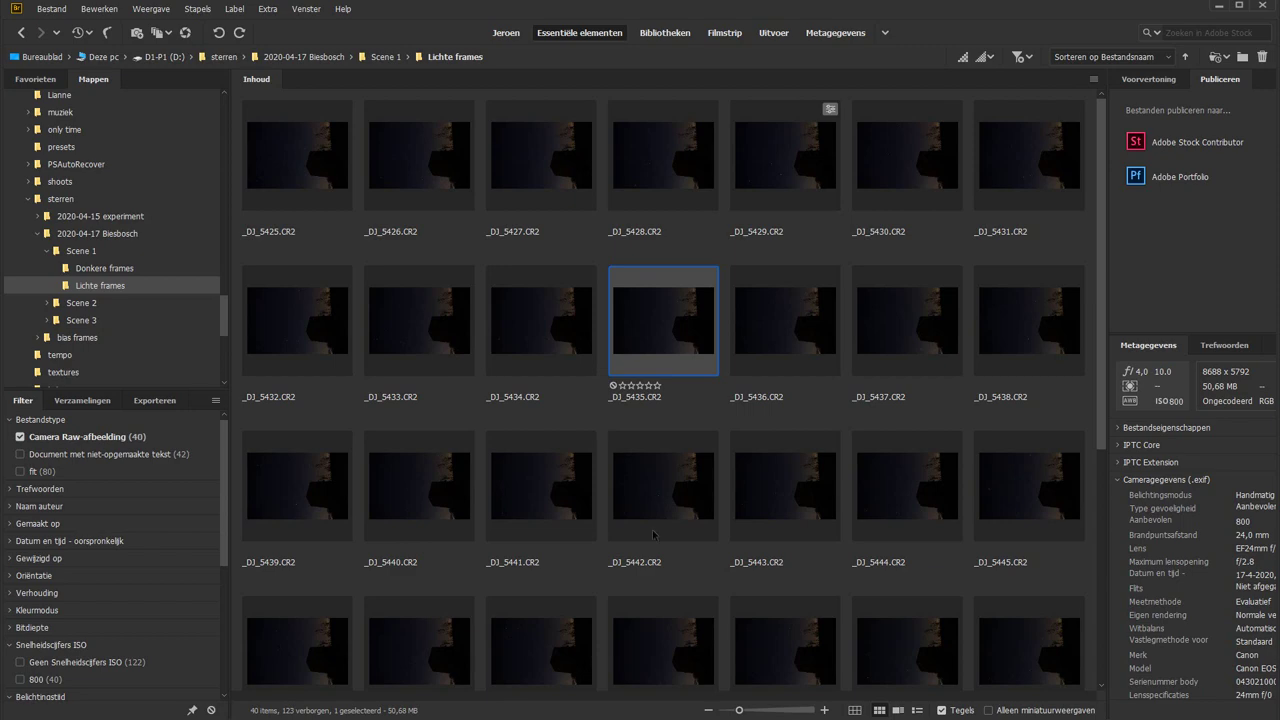
# Select the night photo _DJ_5441.CR2 in Bridge's Lichte frames folder
pyautogui.click(517, 484)
# Open _DJ_5441.CR2 in Camera Raw and rotate it clockwise into portrait orientation
pyautogui.doubleClick(517, 484)
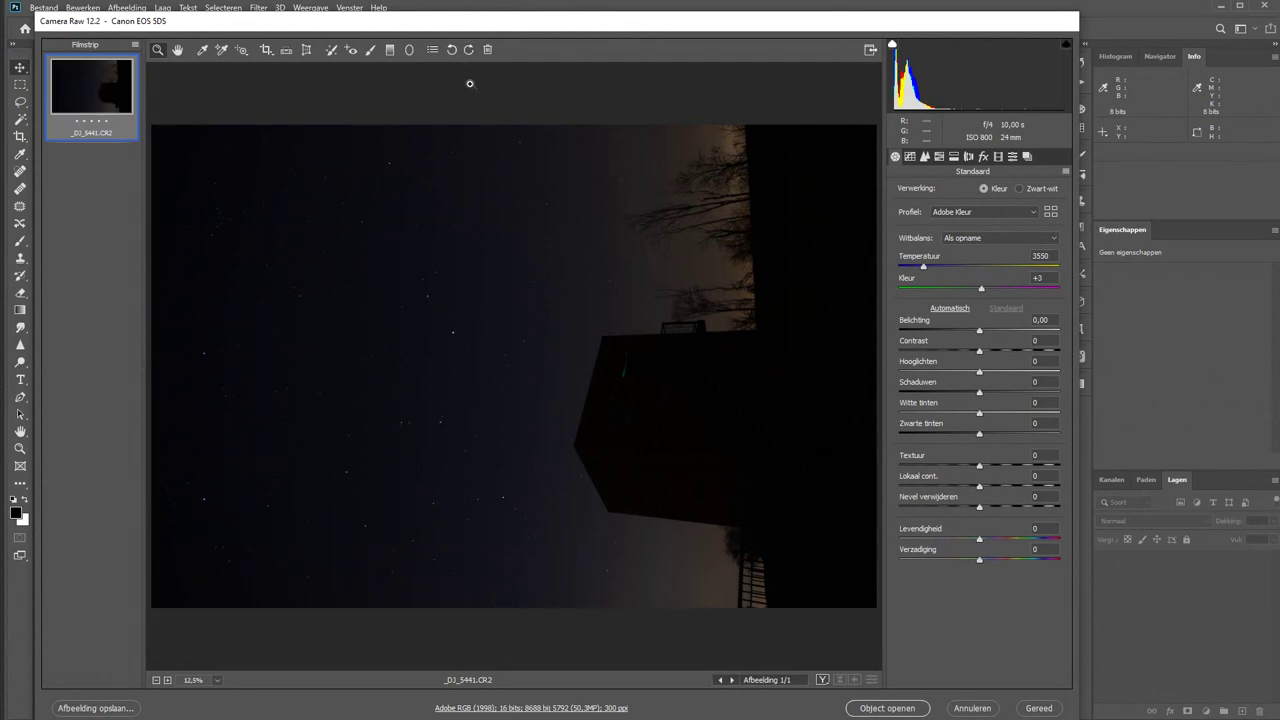
pyautogui.click(468, 50)
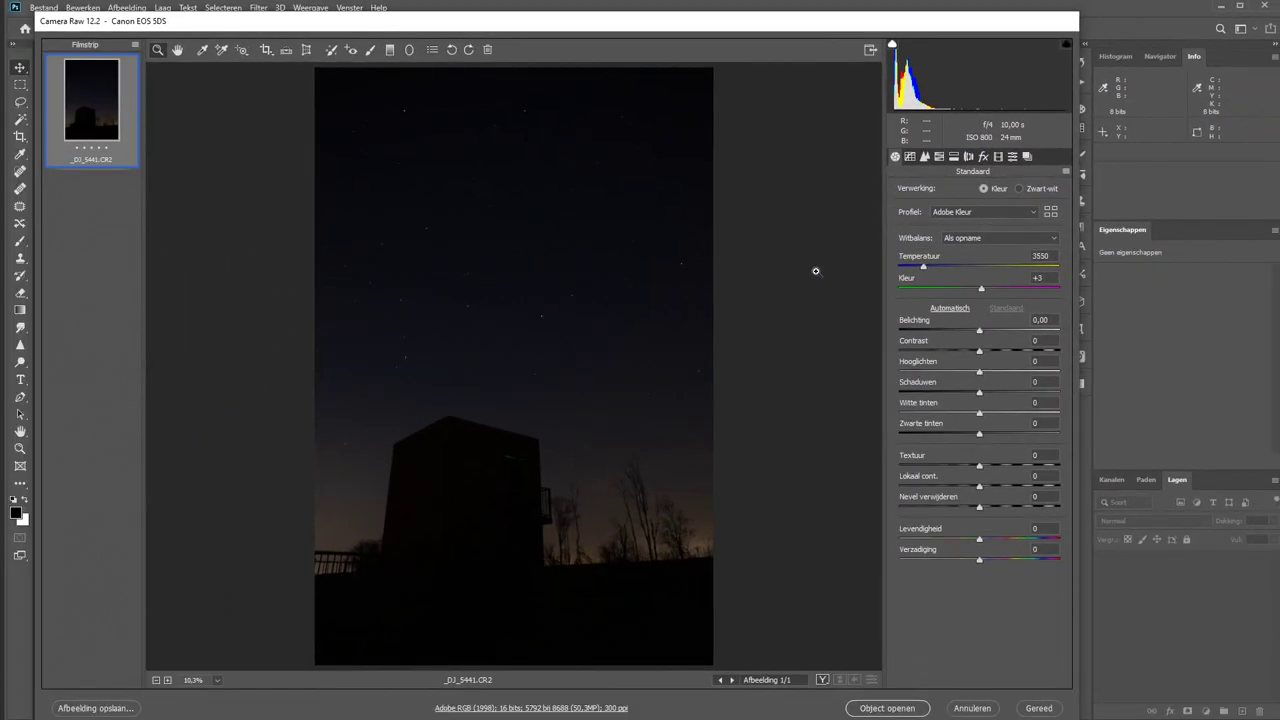
# Test exposure up to +5,00, reset it, then settle on +0,65
pyautogui.moveTo(982, 328); pyautogui.dragTo(1026, 333)
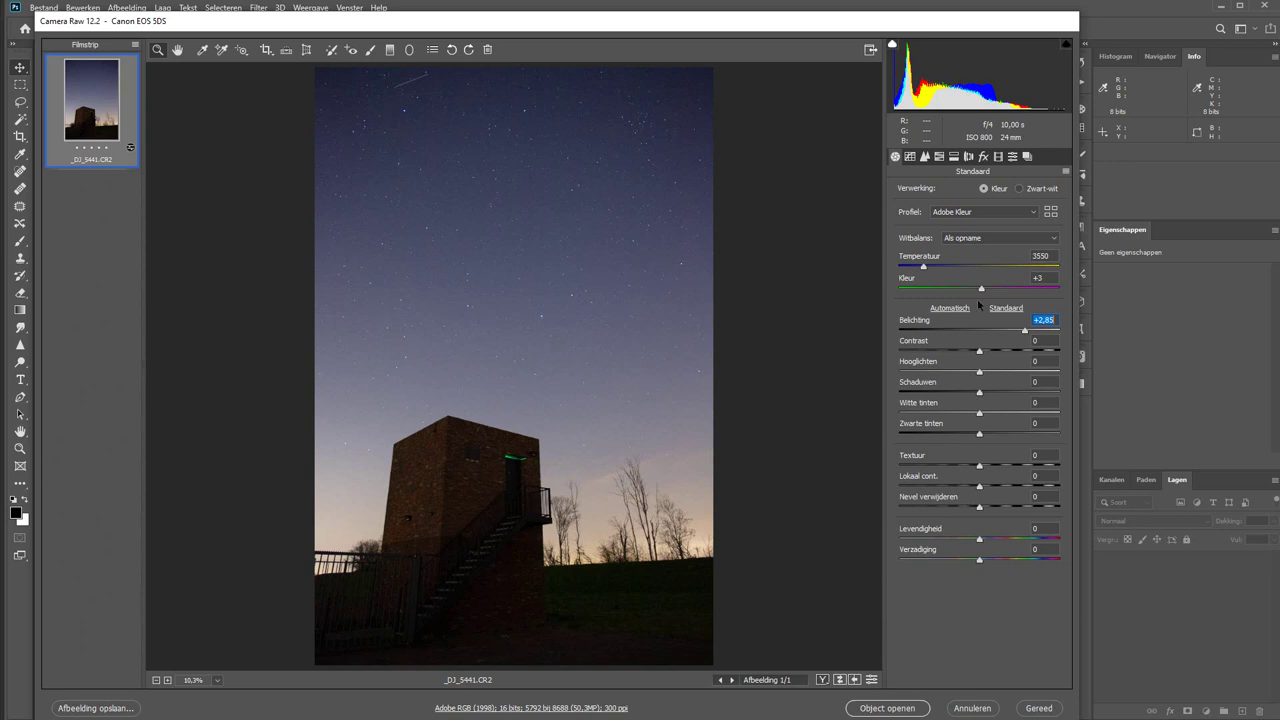
pyautogui.moveTo(1025, 330); pyautogui.dragTo(1064, 331)
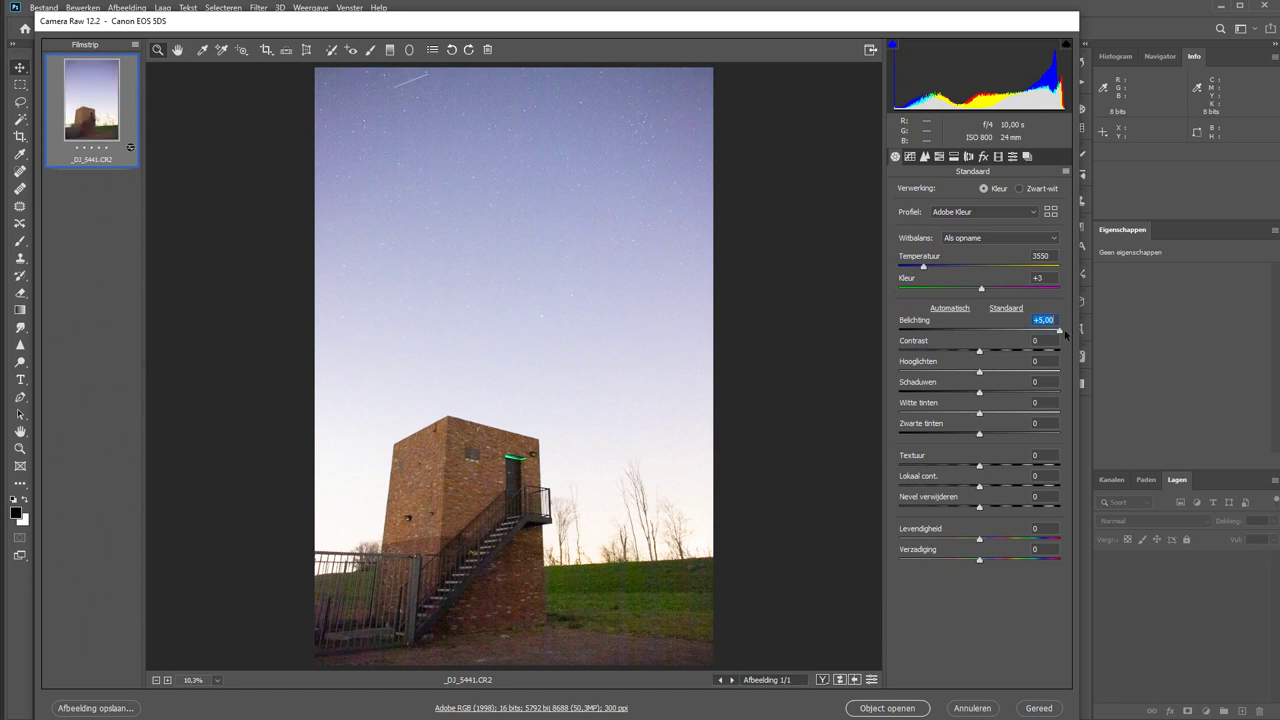
pyautogui.doubleClick(1062, 332)
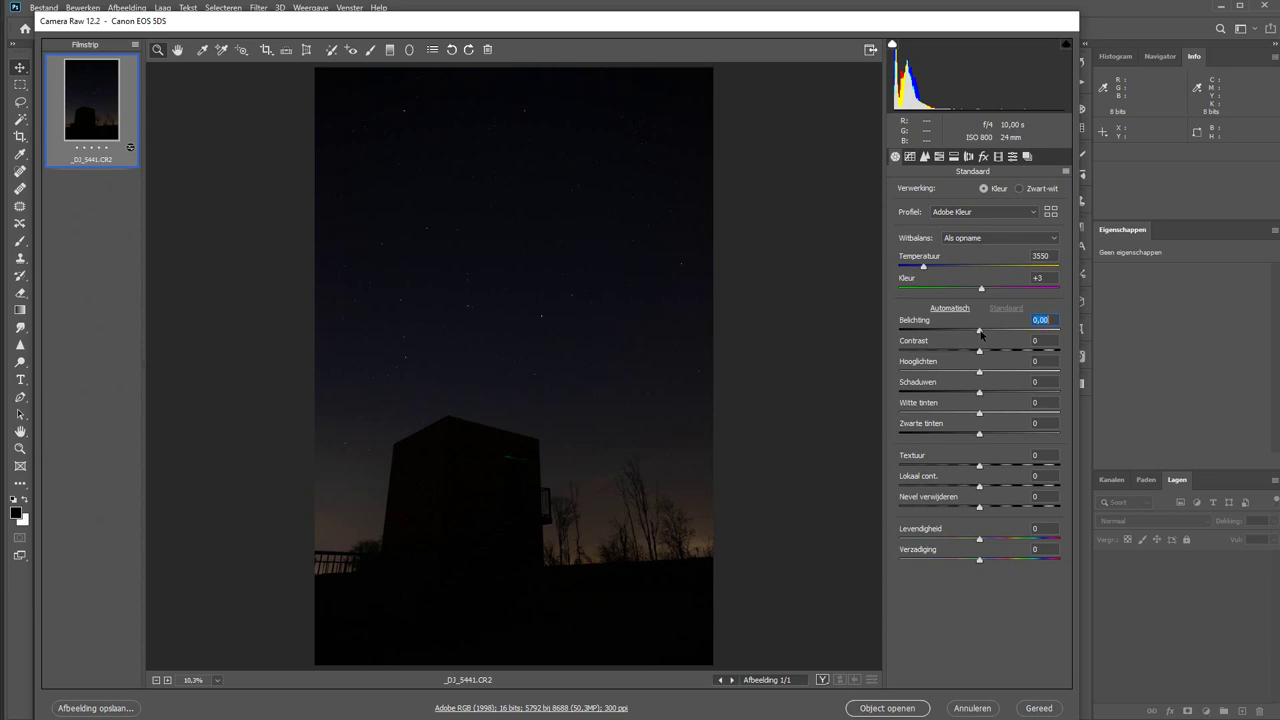
pyautogui.moveTo(980, 333); pyautogui.dragTo(990, 336)
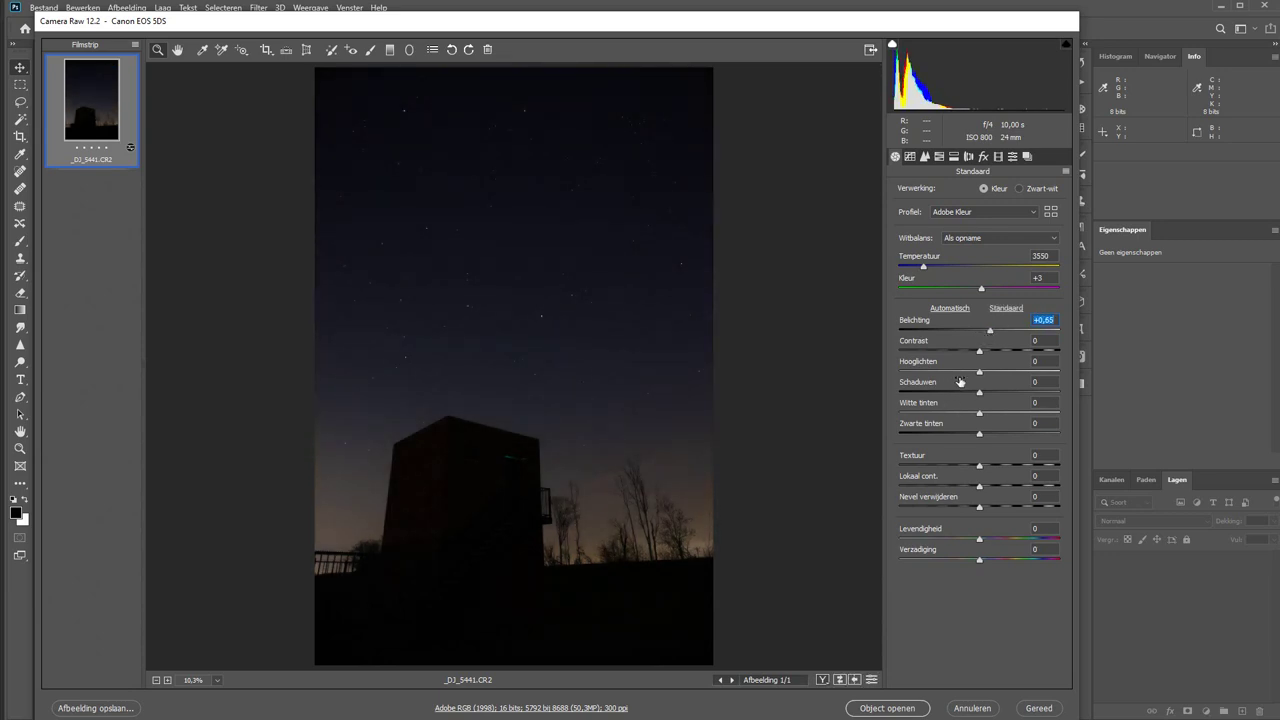
# Set contrast +22, whites +64, highlights -96, shadows +48 and temperature 3400
pyautogui.moveTo(980, 352); pyautogui.dragTo(997, 353)
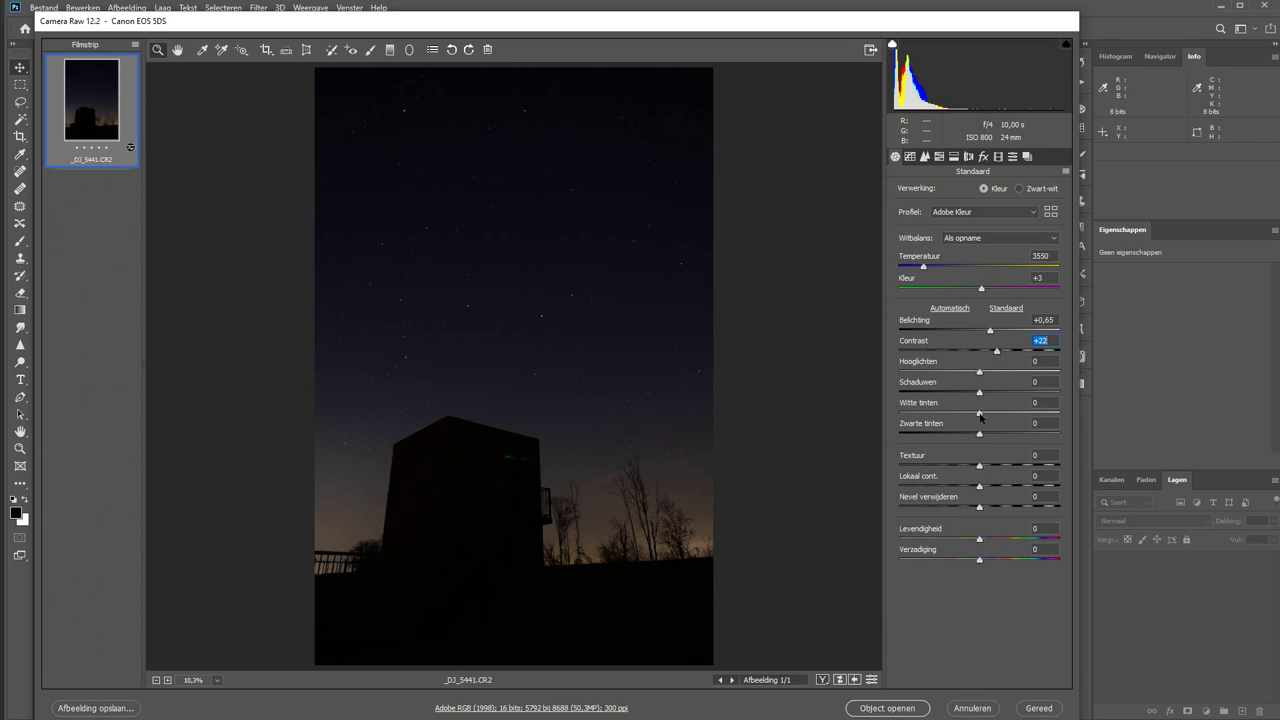
pyautogui.moveTo(980, 414); pyautogui.dragTo(1031, 412)
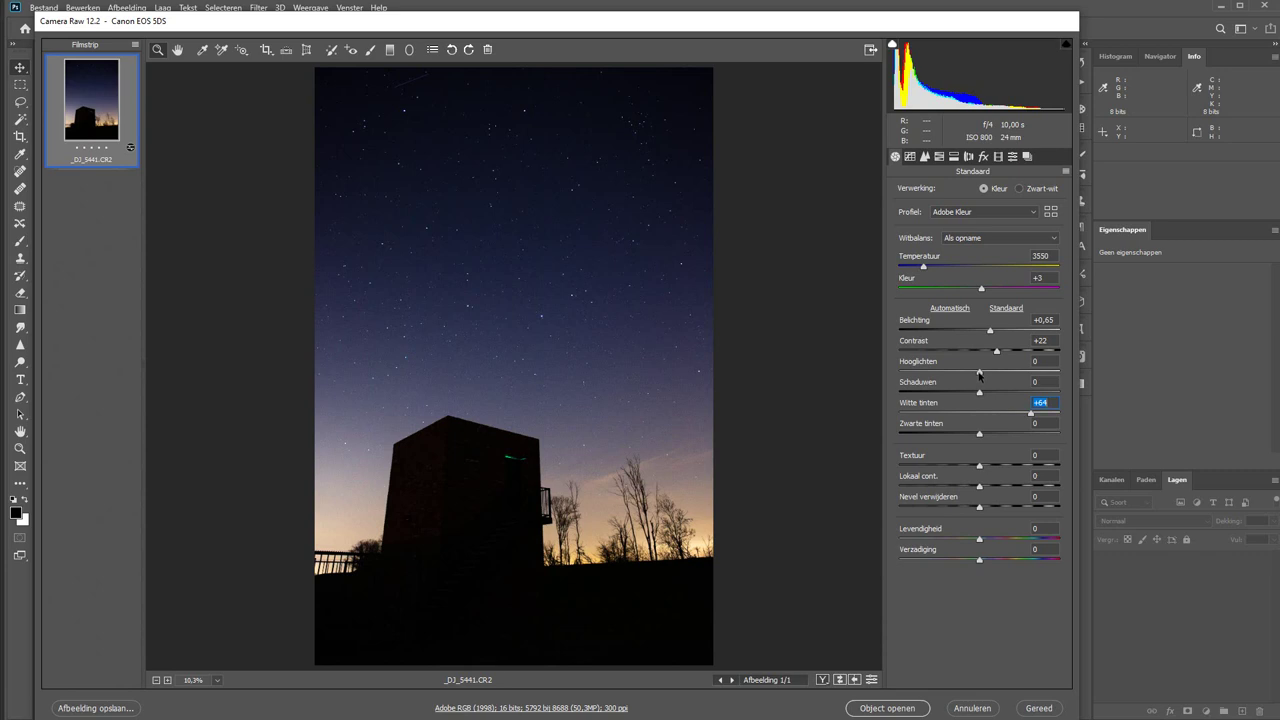
pyautogui.moveTo(979, 373); pyautogui.dragTo(903, 375)
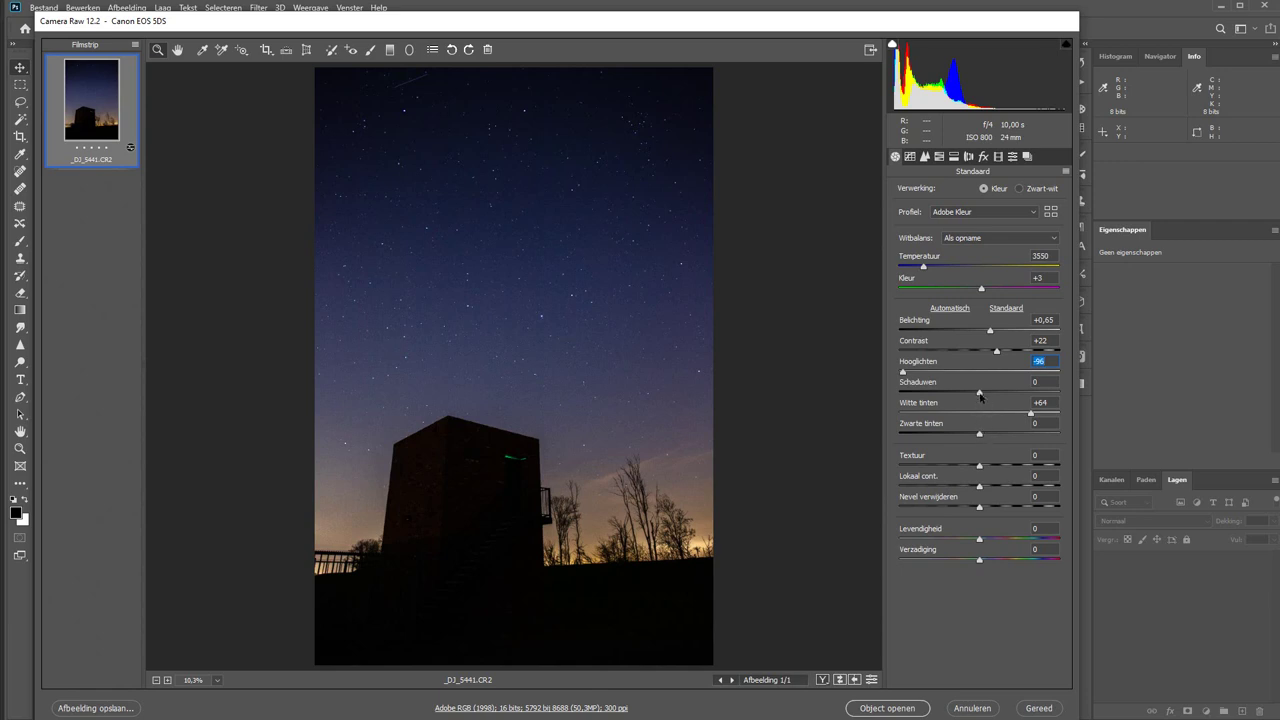
pyautogui.moveTo(979, 393); pyautogui.dragTo(1018, 394)
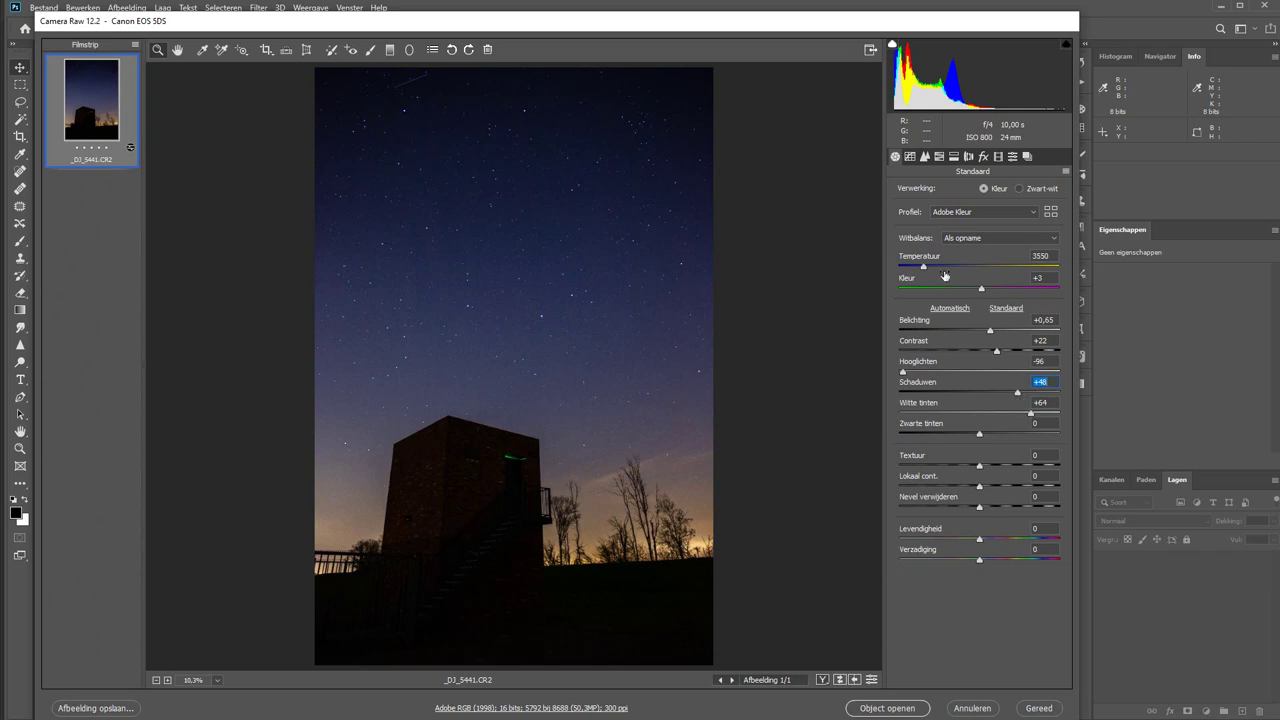
pyautogui.moveTo(925, 267); pyautogui.dragTo(922, 267)
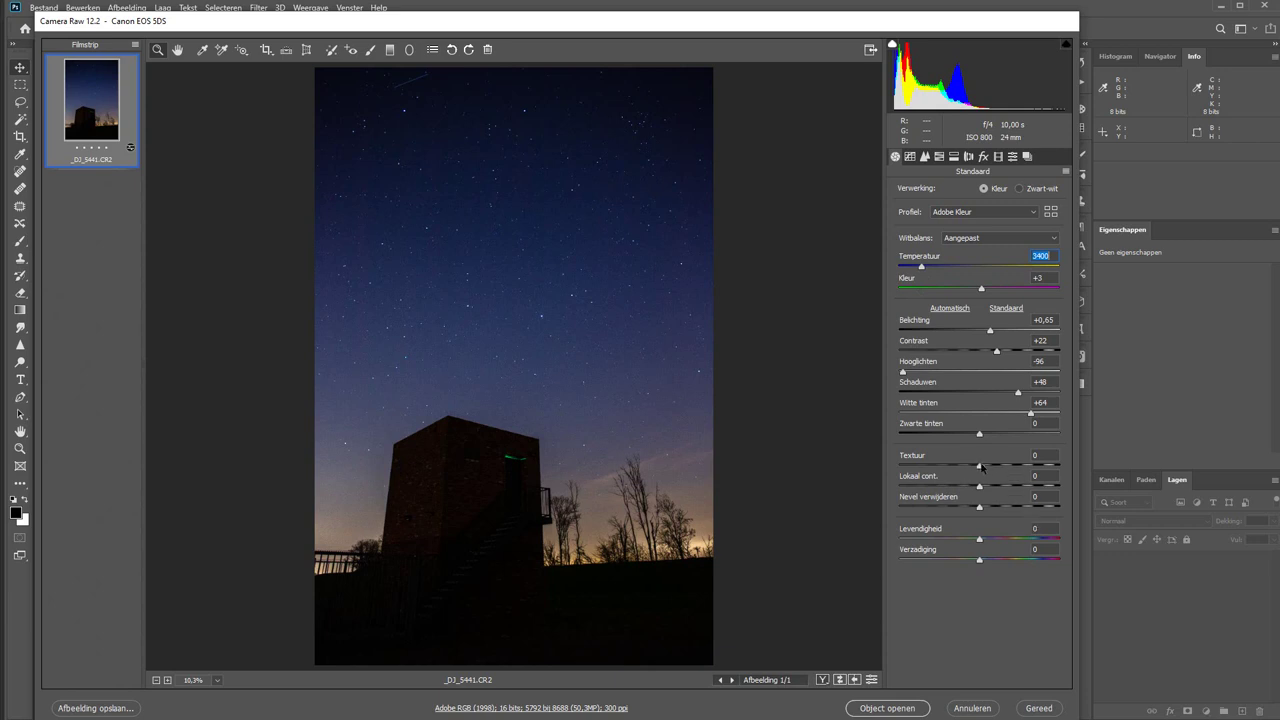
# Set texture +53, local contrast -13, dehaze +23 and saturation -28
pyautogui.moveTo(980, 467); pyautogui.dragTo(1066, 465)
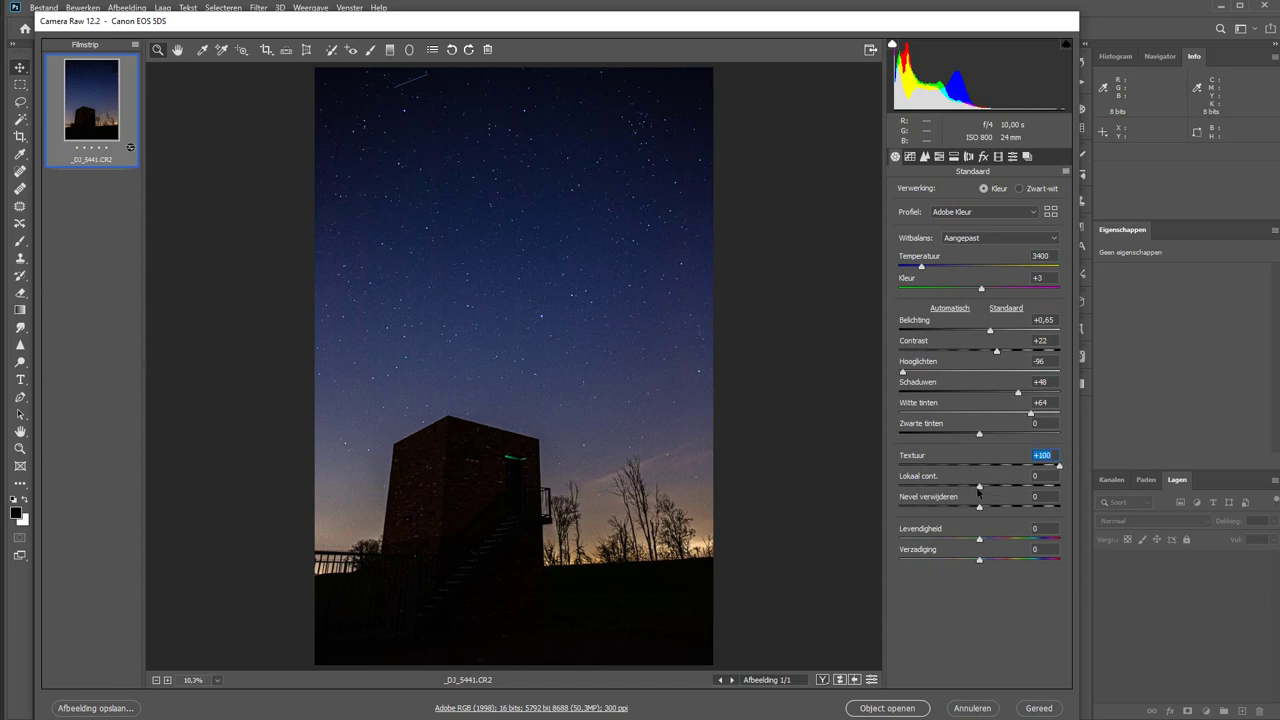
pyautogui.moveTo(980, 487)
pyautogui.mouseDown()
pyautogui.moveTo(1043, 485)
pyautogui.moveTo(958, 492)
pyautogui.moveTo(1010, 507)
pyautogui.mouseUp()
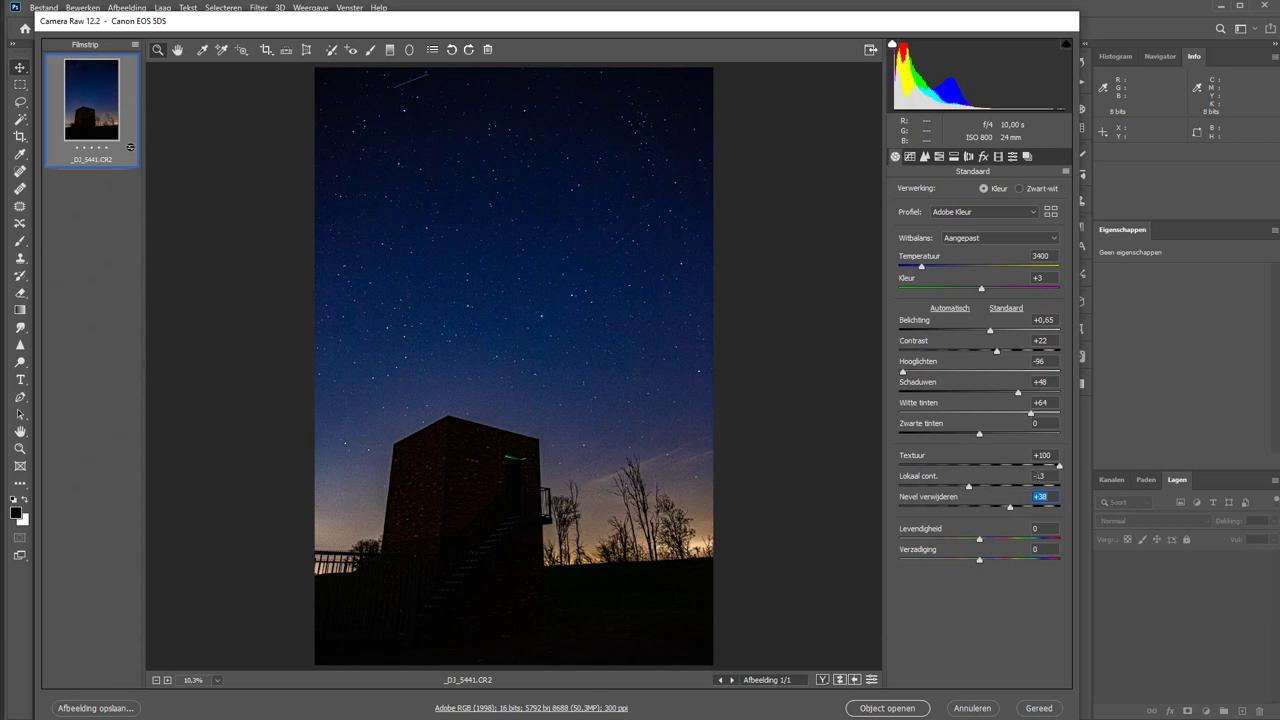
pyautogui.moveTo(1059, 466)
pyautogui.mouseDown()
pyautogui.moveTo(1033, 467)
pyautogui.moveTo(996, 509)
pyautogui.mouseUp()
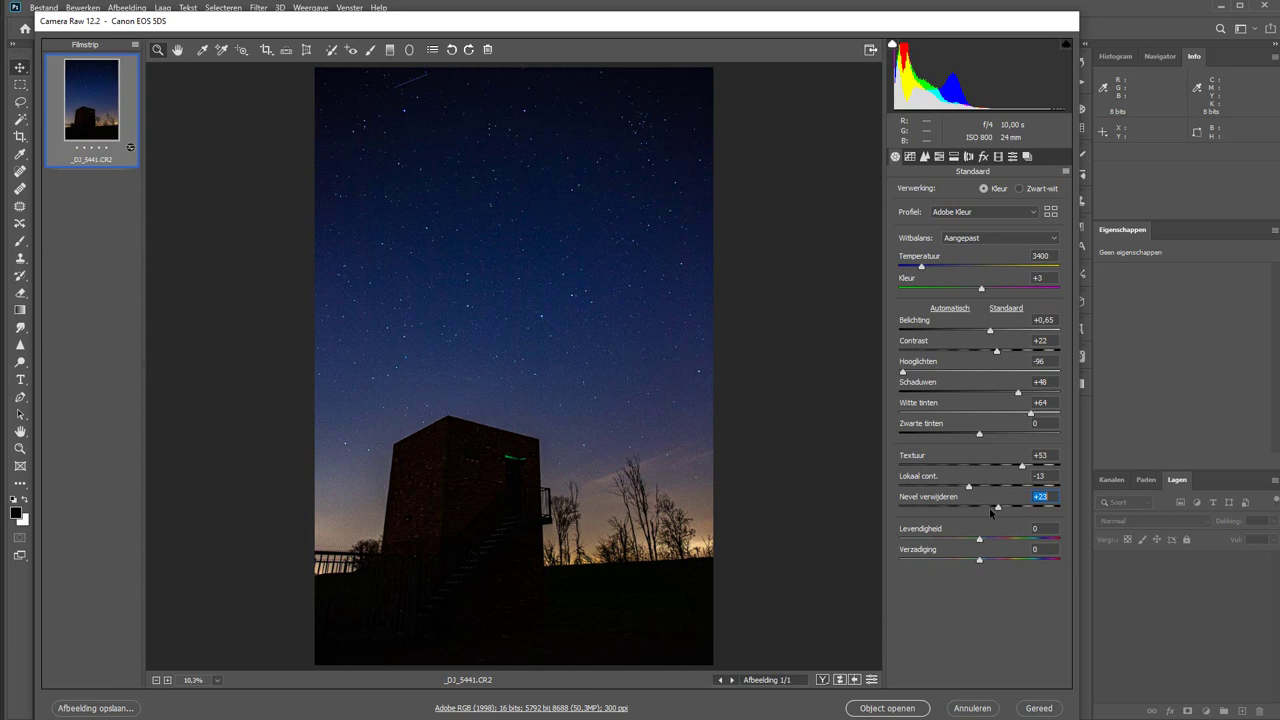
pyautogui.click(976, 560)
pyautogui.moveTo(972, 564)
pyautogui.mouseDown()
pyautogui.moveTo(944, 568)
pyautogui.moveTo(955, 566)
pyautogui.mouseUp()
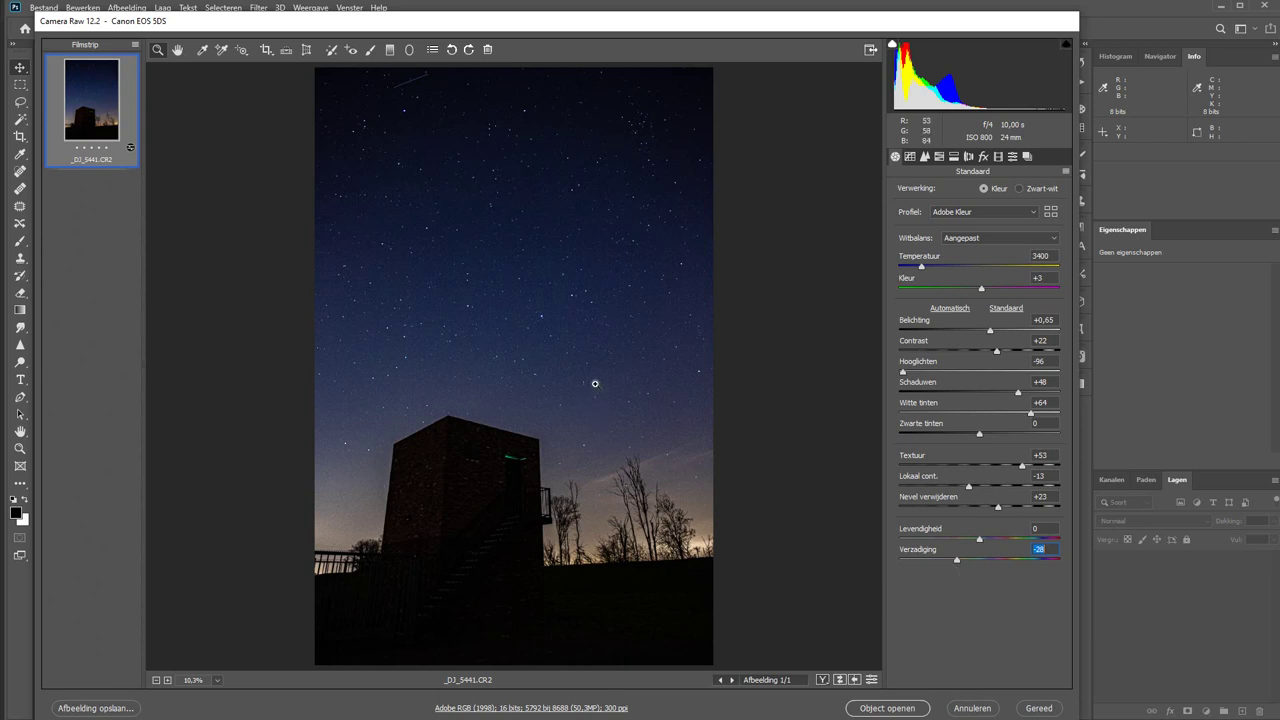
# Zoom the Camera Raw preview to 100% to inspect the sky's grain
pyautogui.rightClick(540, 241)
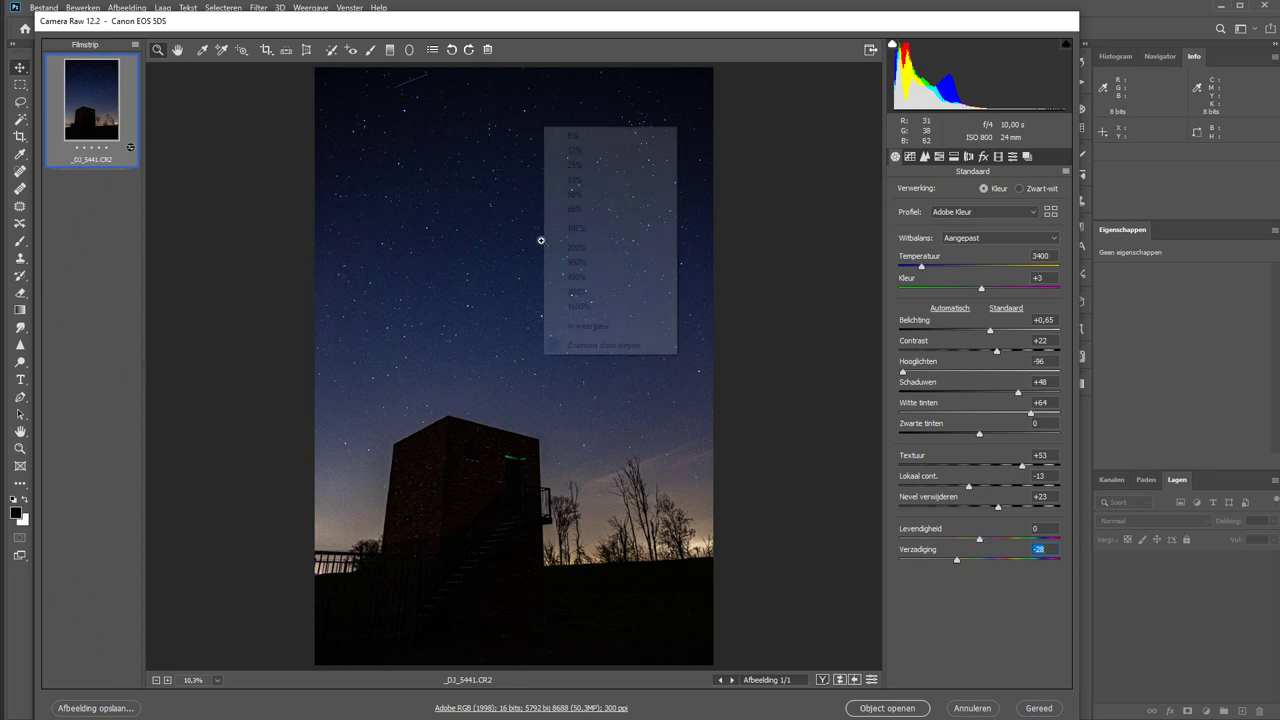
pyautogui.click(588, 231)
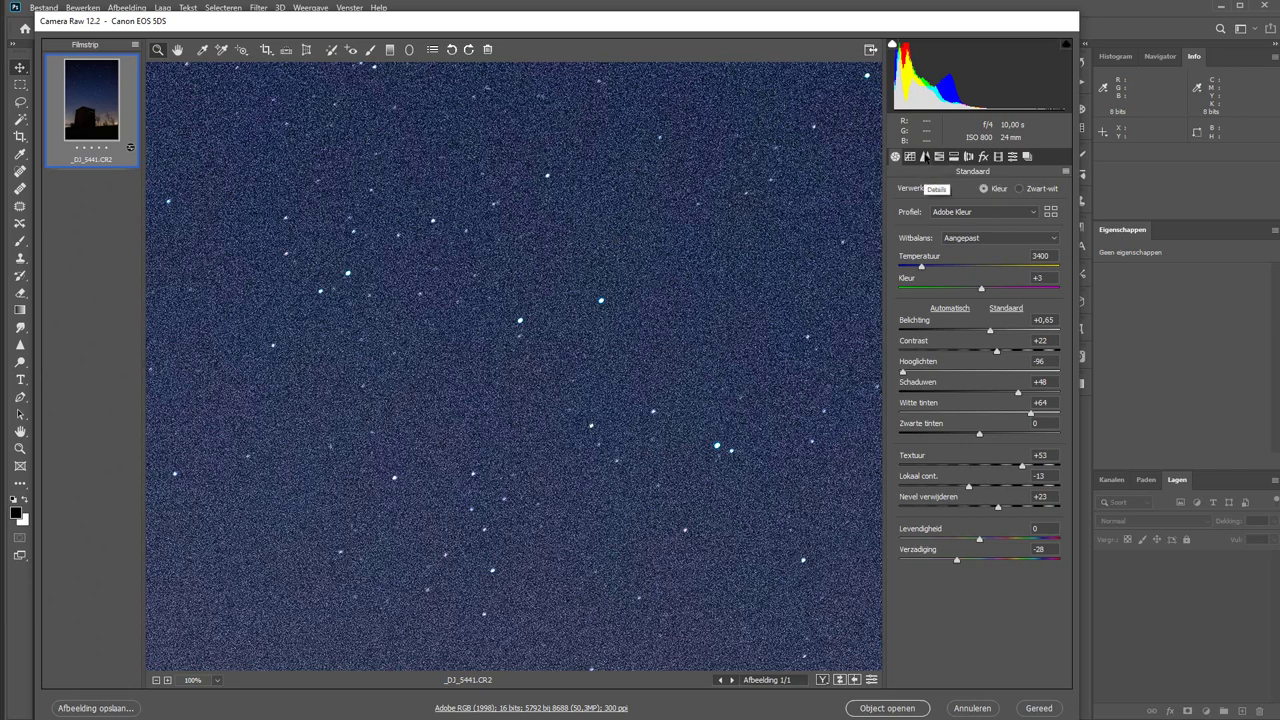
# In the Detail panel, set sharpening amount 0, luminance noise reduction 75, colour 0
pyautogui.click(925, 157)
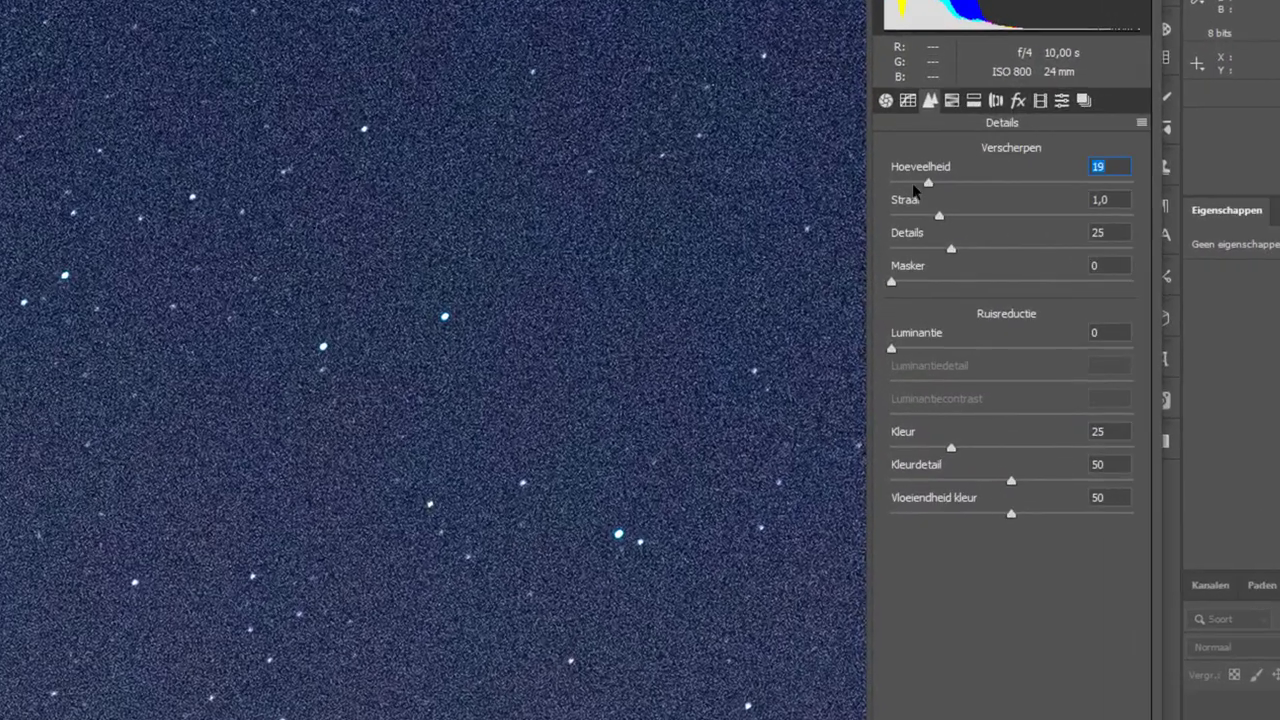
pyautogui.moveTo(940, 211); pyautogui.dragTo(881, 211)
pyautogui.moveTo(892, 350); pyautogui.dragTo(1166, 360)
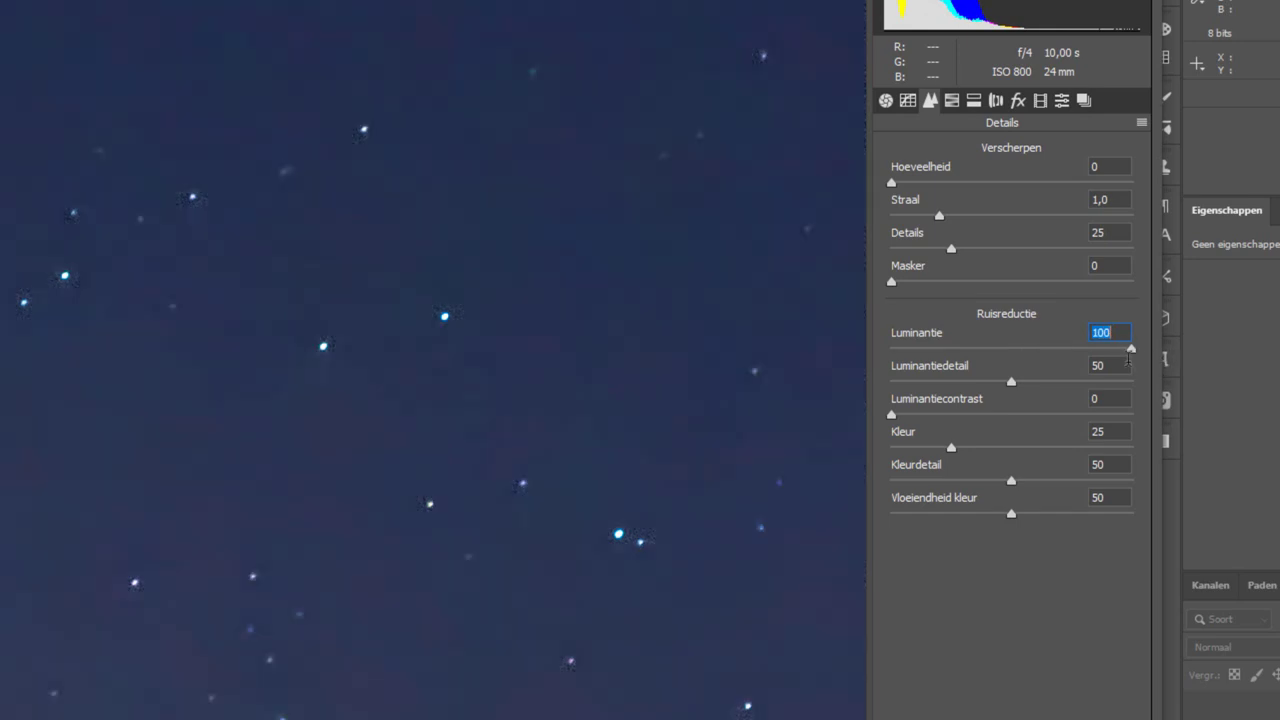
pyautogui.click(1071, 349)
pyautogui.click(969, 447)
pyautogui.moveTo(985, 447); pyautogui.dragTo(831, 447)
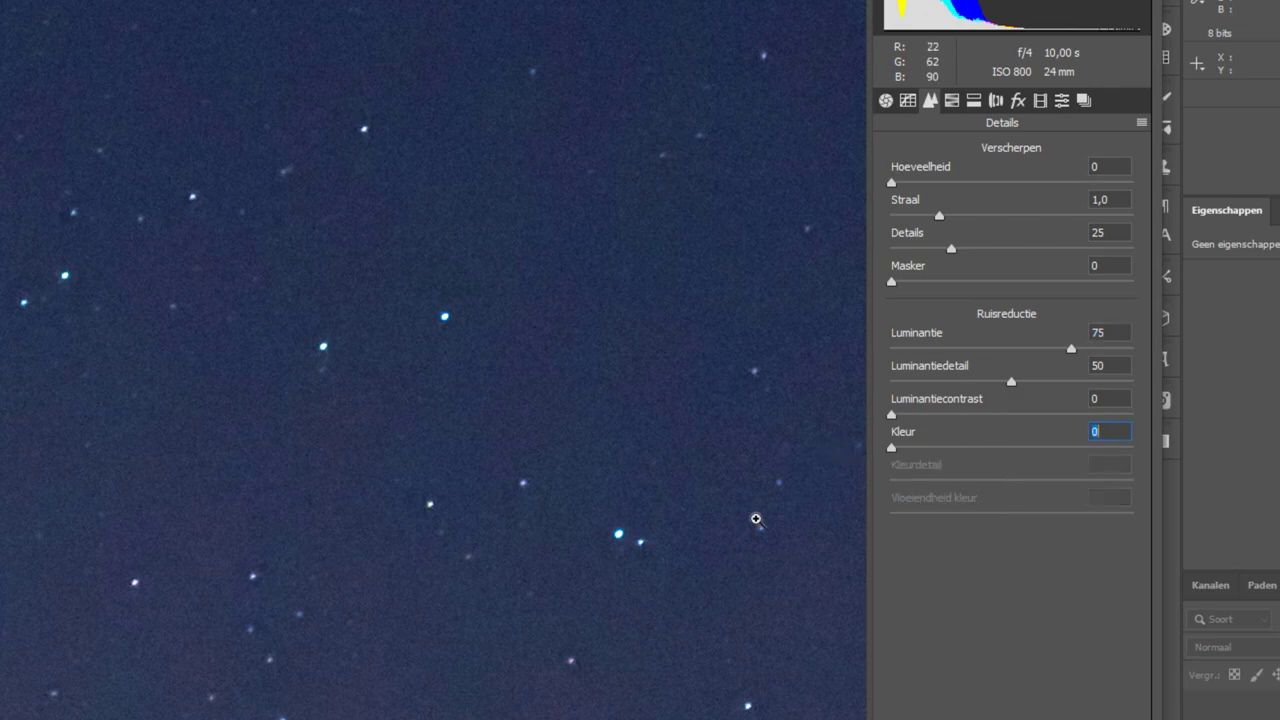
pyautogui.scroll(-5, 469, 691)
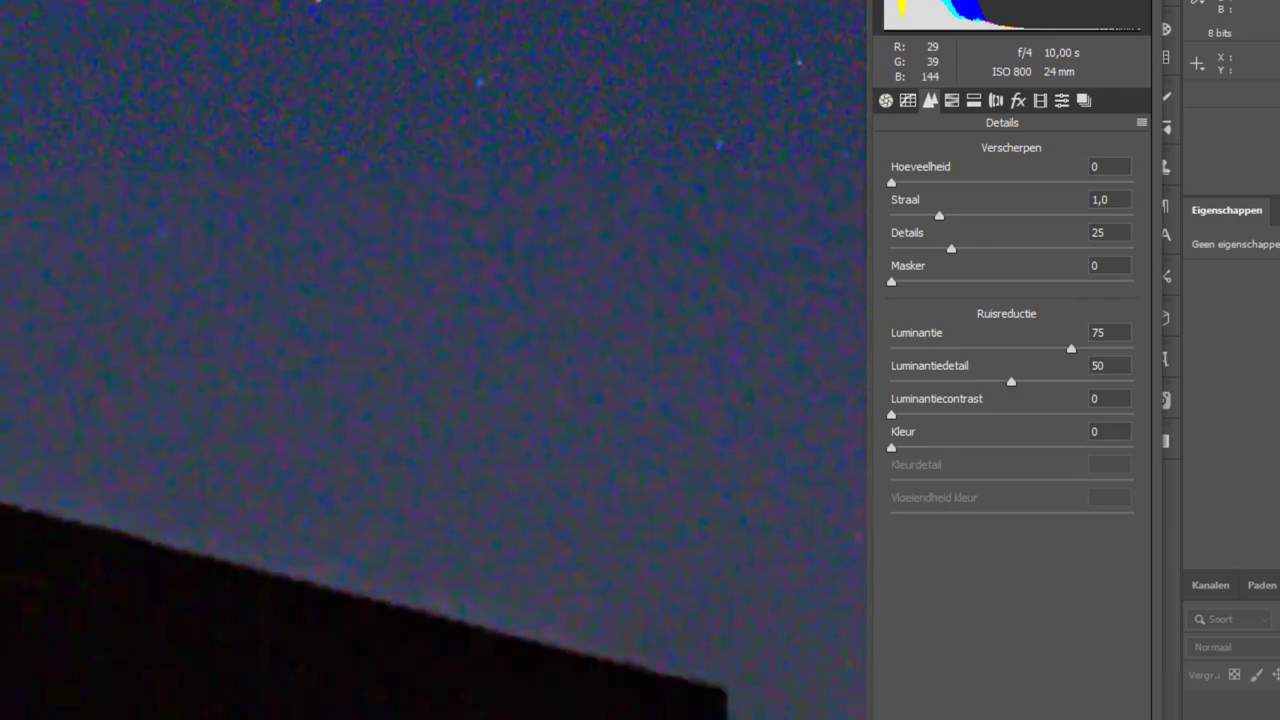
pyautogui.scroll(-5, 349, 614)
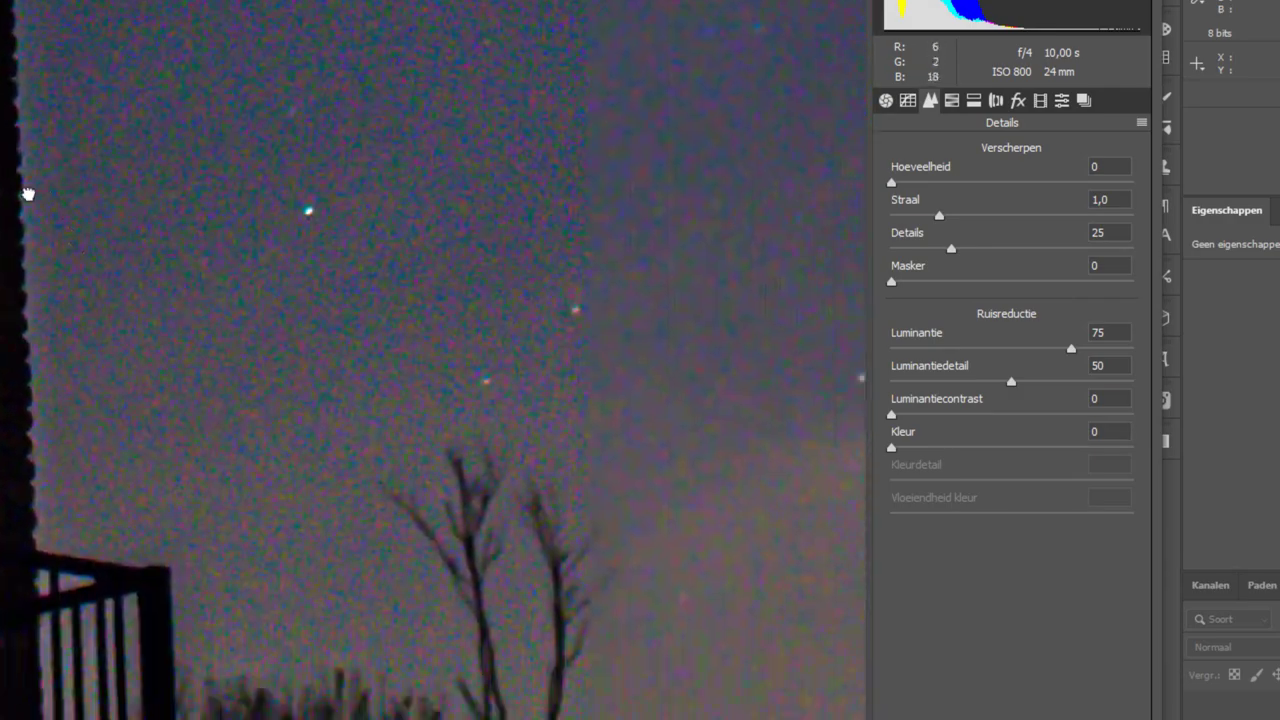
pyautogui.scroll(-5, 28, 193)
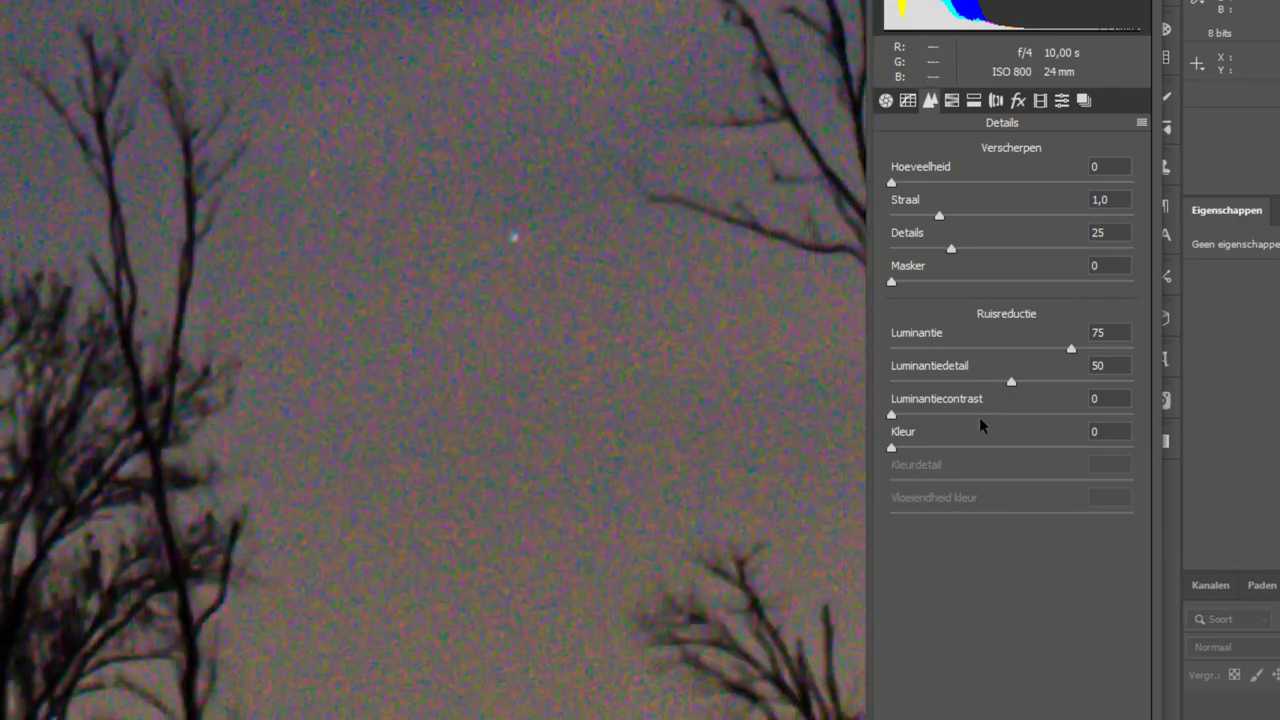
# Bring colour noise reduction back to 15 and lower the colour detail
pyautogui.click(931, 447)
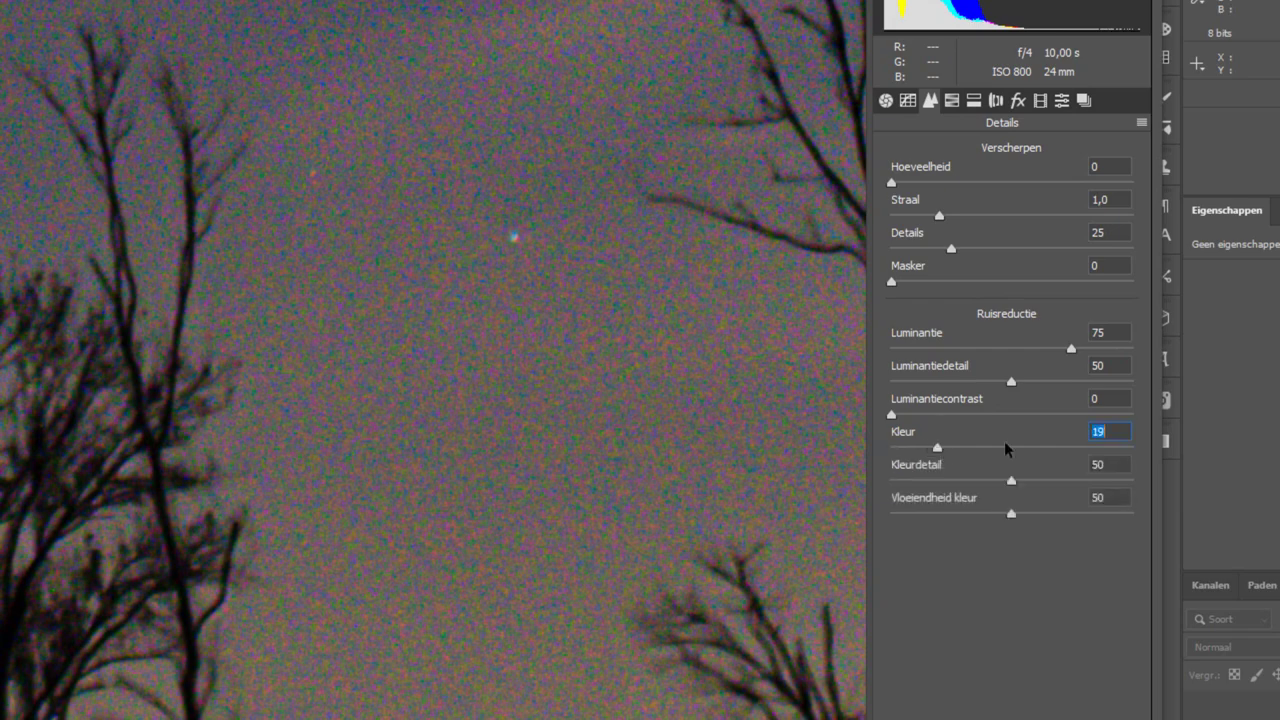
pyautogui.write('25')
pyautogui.moveTo(557, 586); pyautogui.dragTo(691, 566)
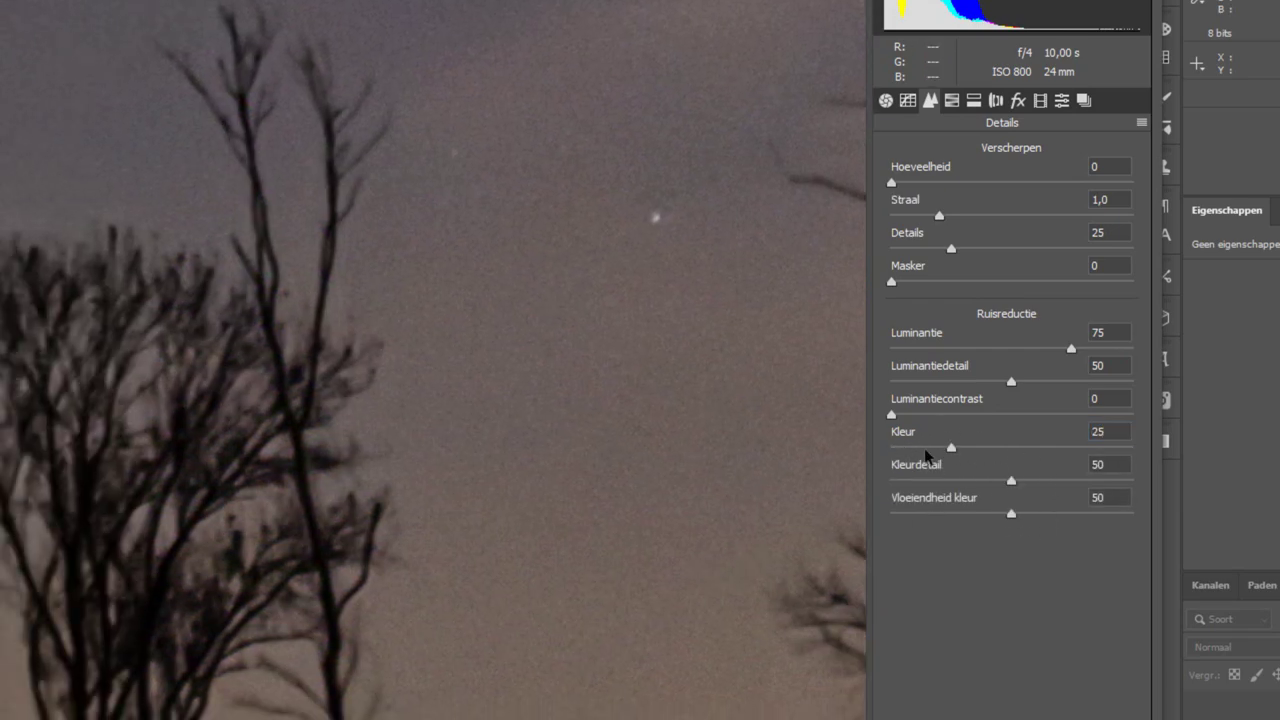
pyautogui.moveTo(953, 448); pyautogui.dragTo(933, 450)
pyautogui.moveTo(1011, 480)
pyautogui.mouseDown()
pyautogui.moveTo(980, 480)
pyautogui.moveTo(926, 449)
pyautogui.mouseUp()
pyautogui.moveTo(980, 480); pyautogui.dragTo(952, 481)
# Compare the 100% and fit-in-view previews, then open the photo in Photoshop as a smart object
pyautogui.rightClick(360, 252)
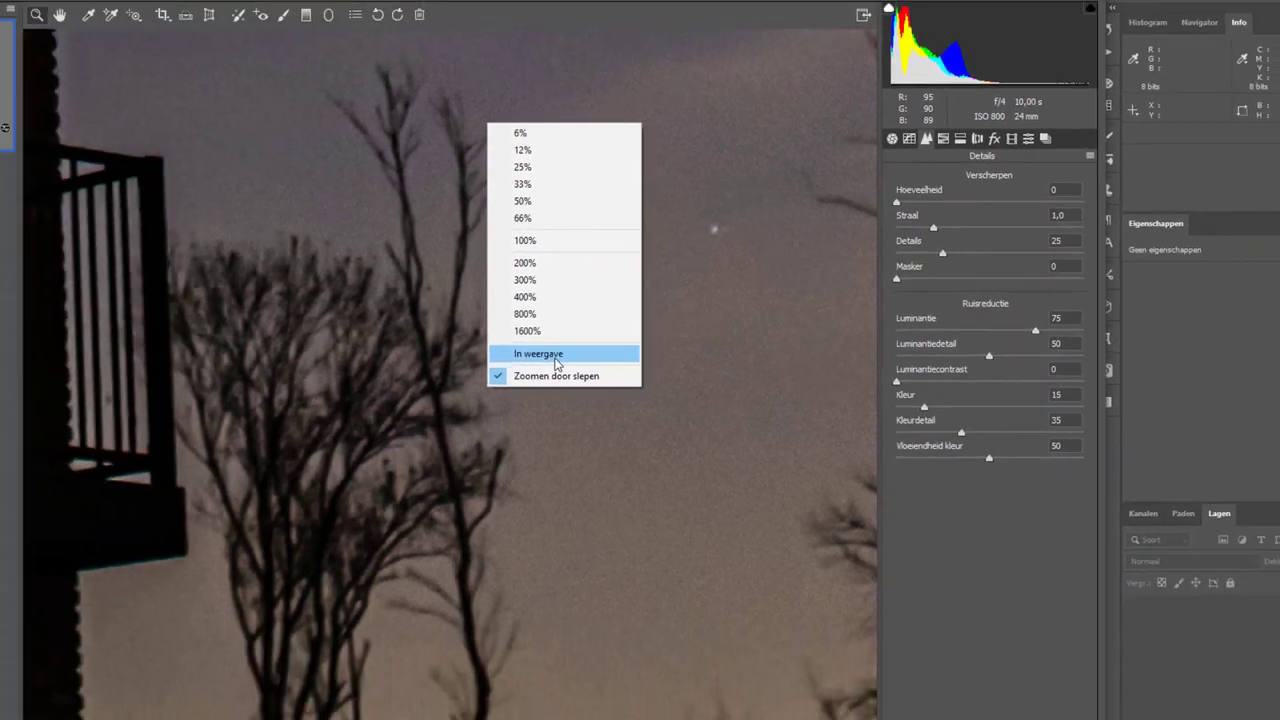
pyautogui.click(462, 378)
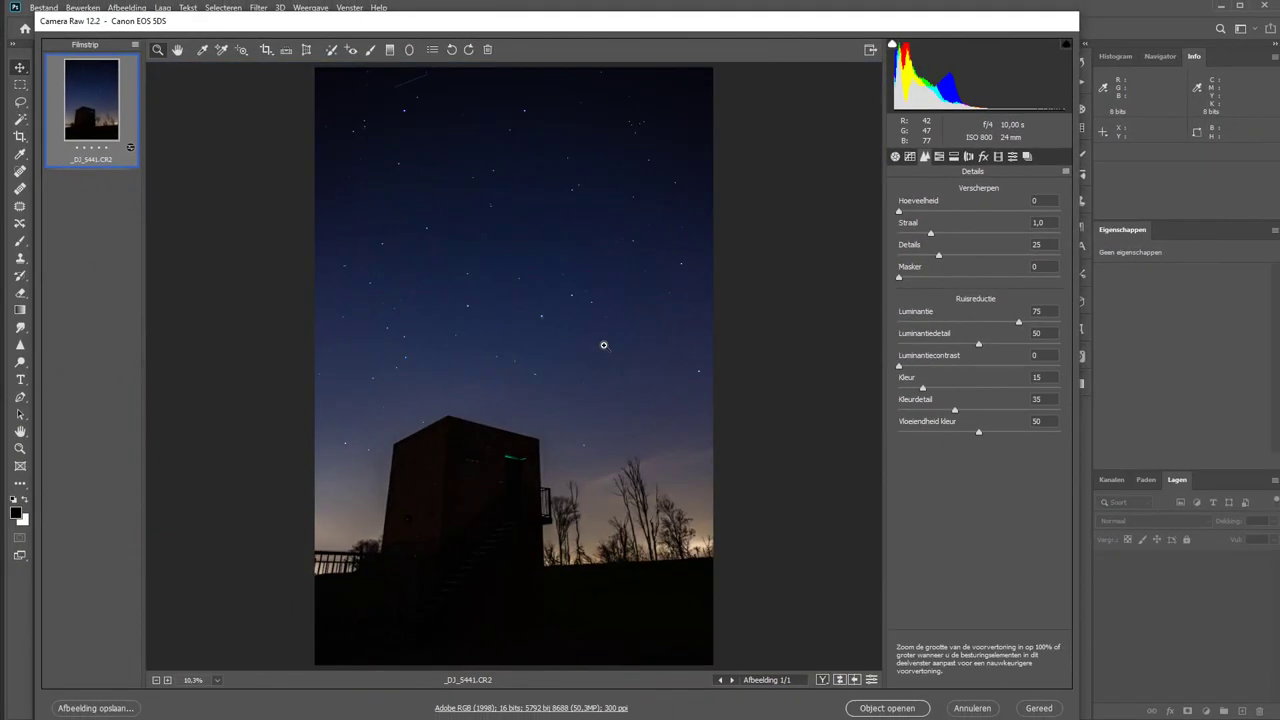
pyautogui.rightClick(561, 223)
pyautogui.click(597, 225)
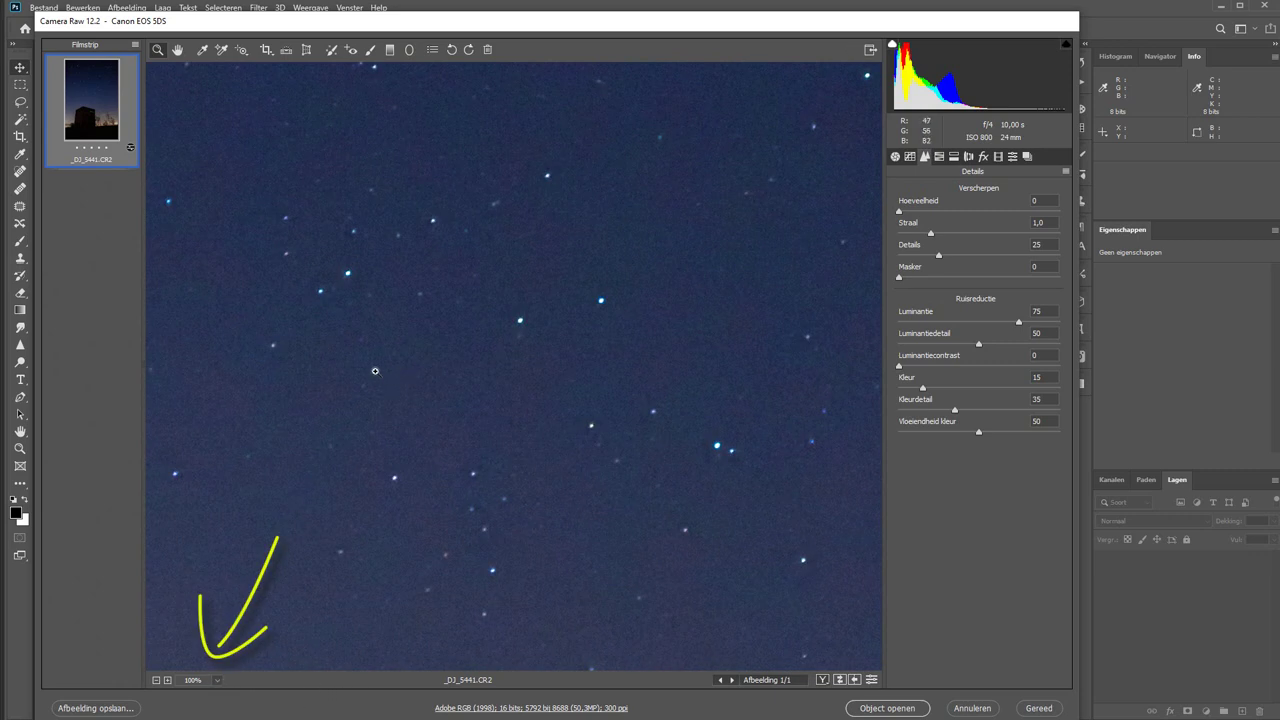
pyautogui.rightClick(638, 210)
pyautogui.click(689, 304)
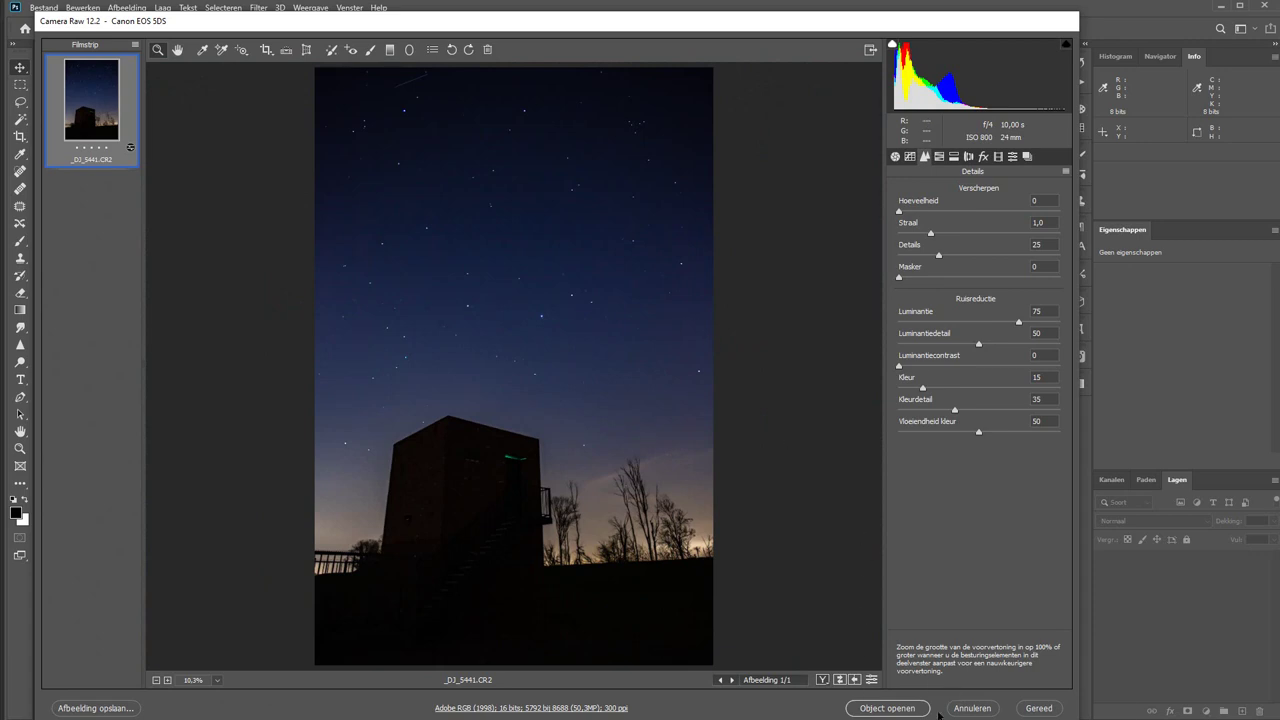
pyautogui.click(865, 710)
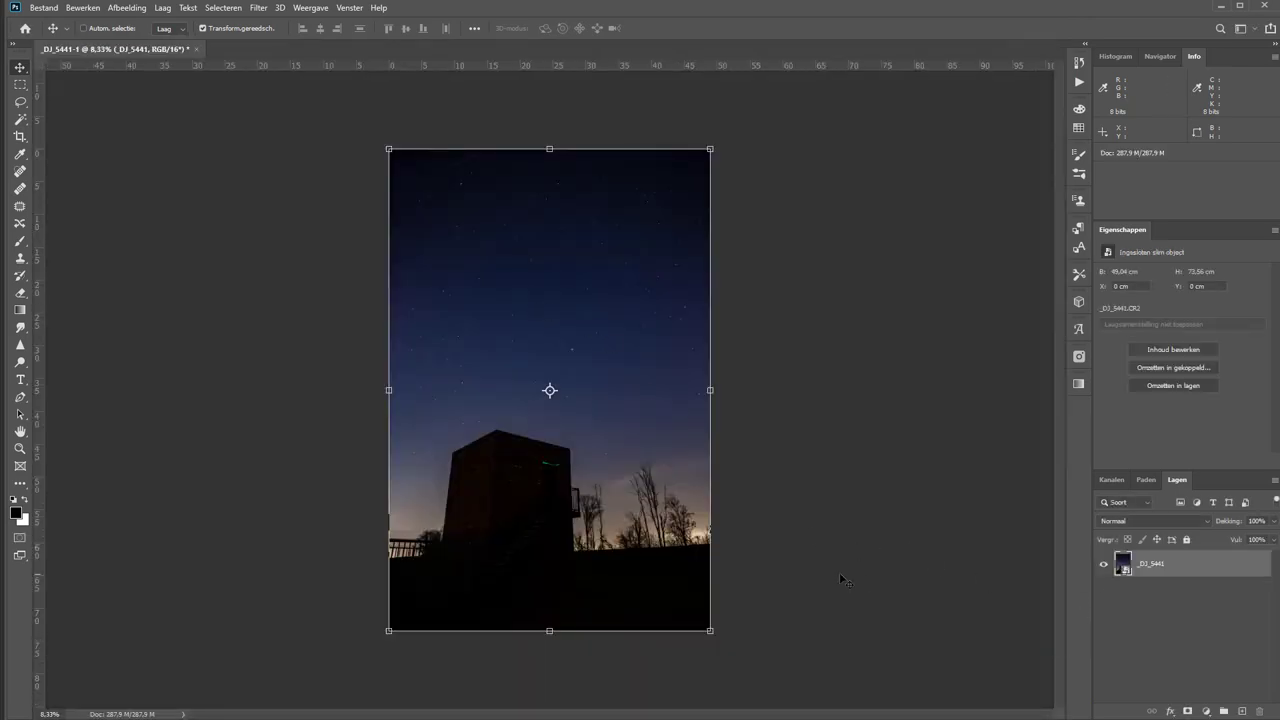
# Reopen the _DJ_5441 smart object layer in Camera Raw from the Layers panel
pyautogui.doubleClick(1124, 566)
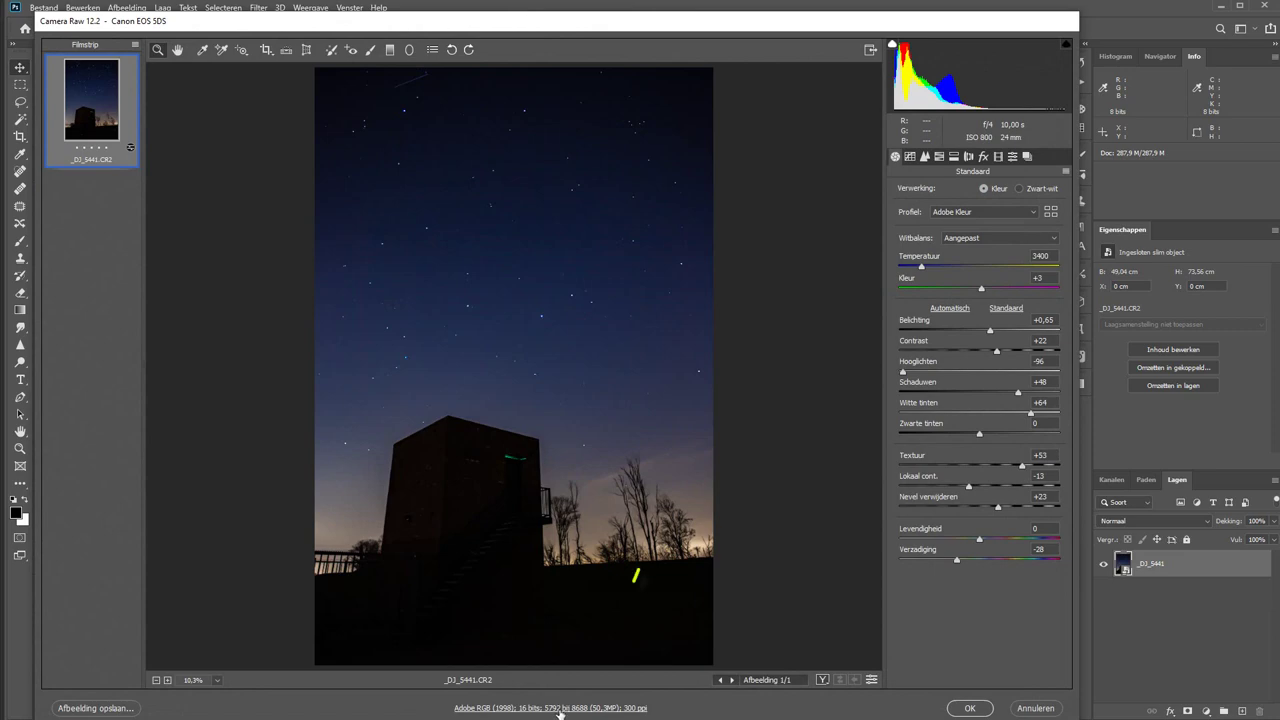
# Review the workflow options (16-bit Adobe RGB, 300 ppi, smart object) and confirm them
pyautogui.click(636, 708)
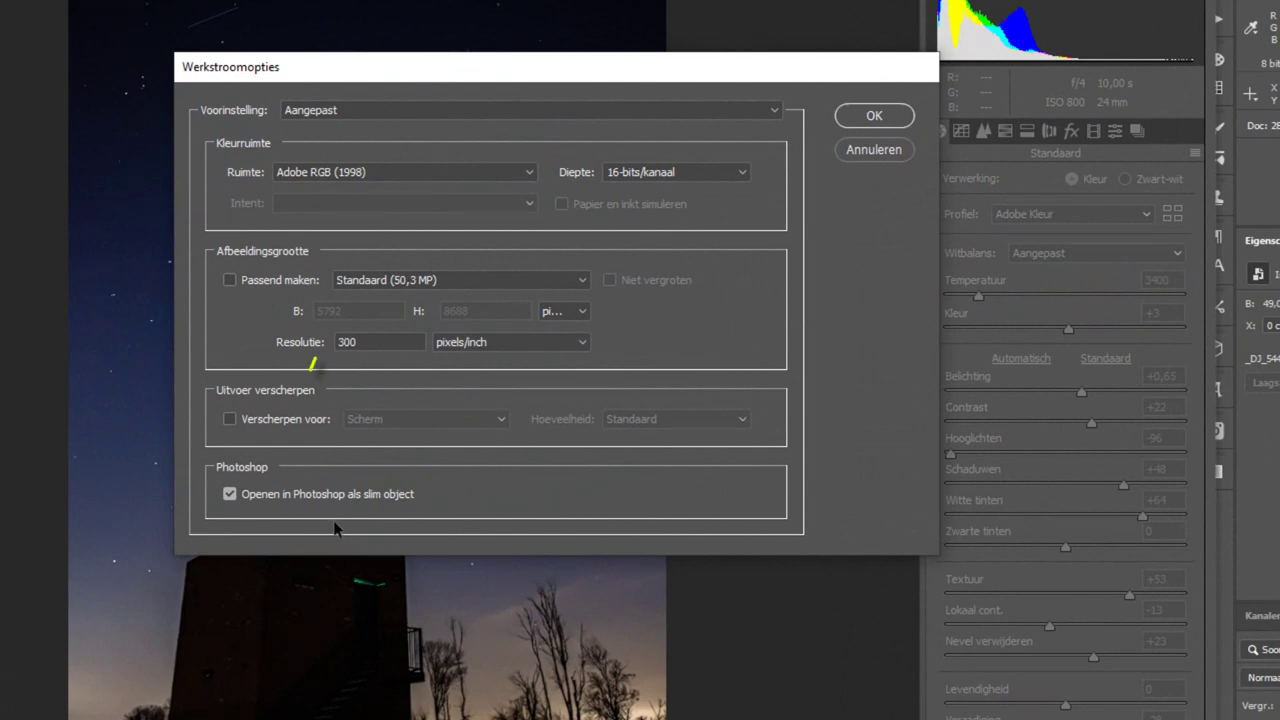
pyautogui.click(870, 152)
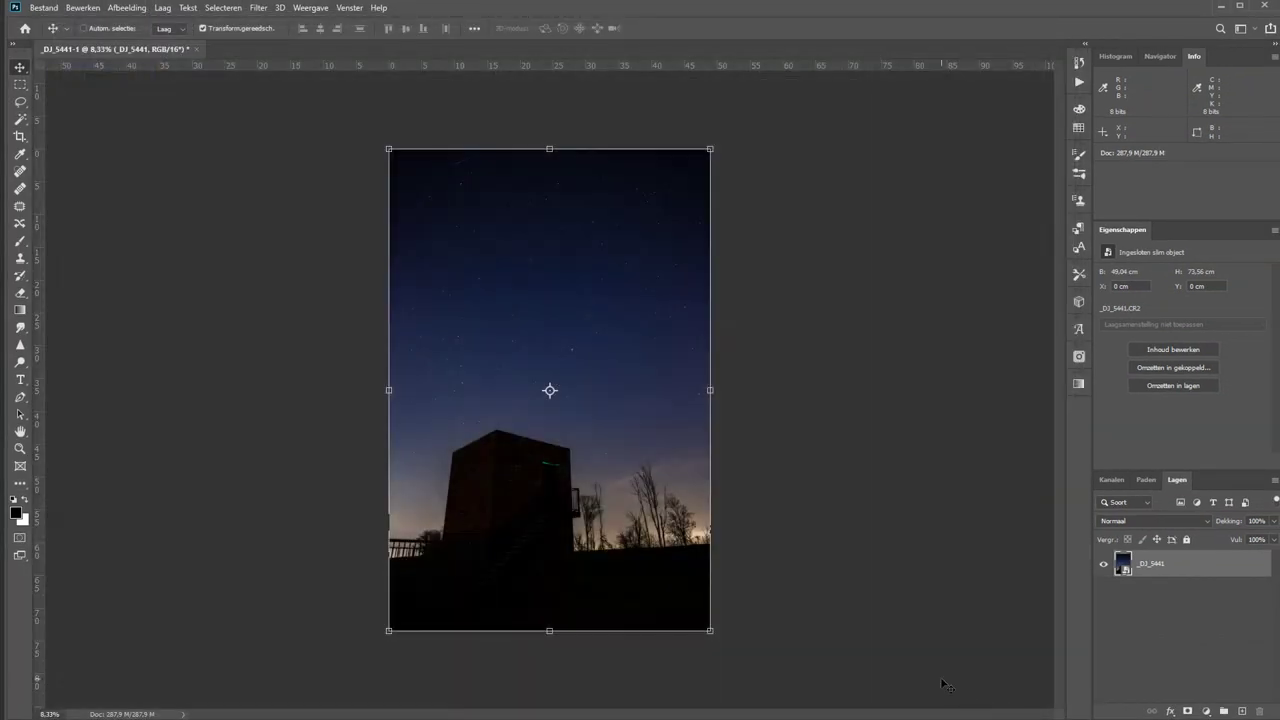
# Zoom in on the starry sky to inspect the stars
pyautogui.press('Return')
pyautogui.press('z')
pyautogui.click(606, 237)
pyautogui.click(604, 252)
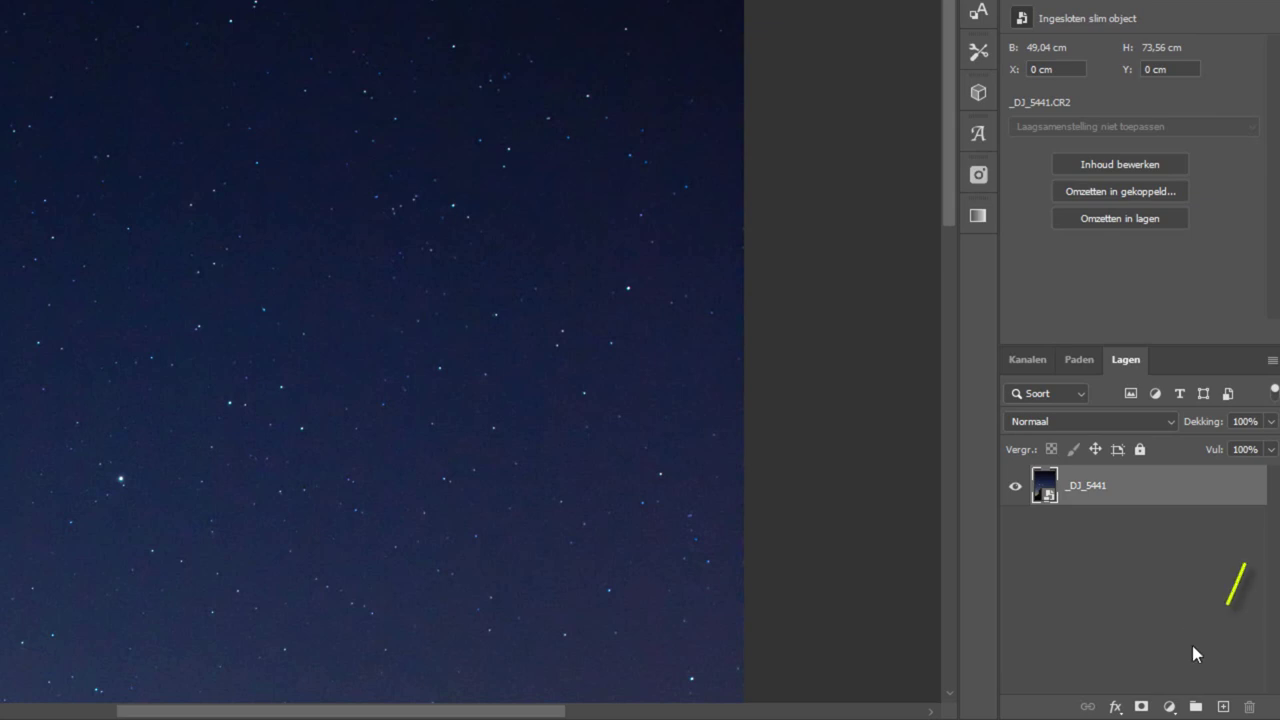
# Add a Levels adjustment layer with black point 14 and white point lowered to about 168
pyautogui.click(1169, 706)
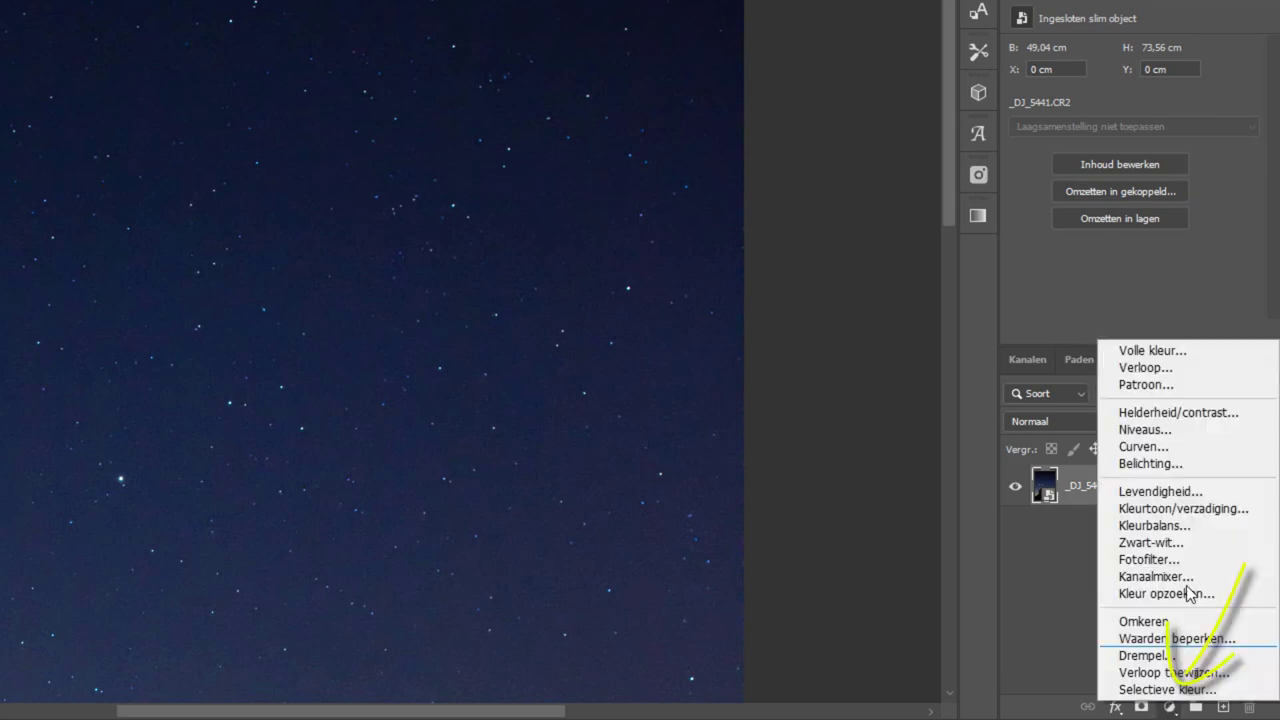
pyautogui.click(1166, 430)
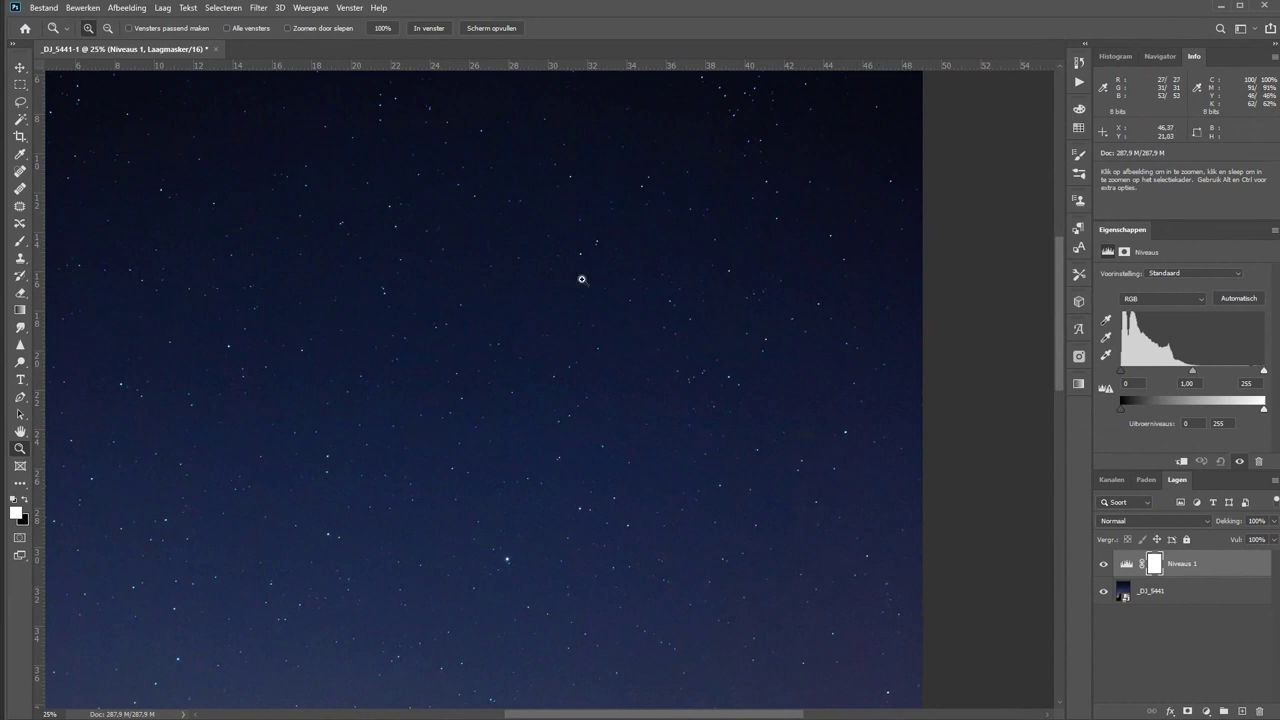
pyautogui.click(349, 8)
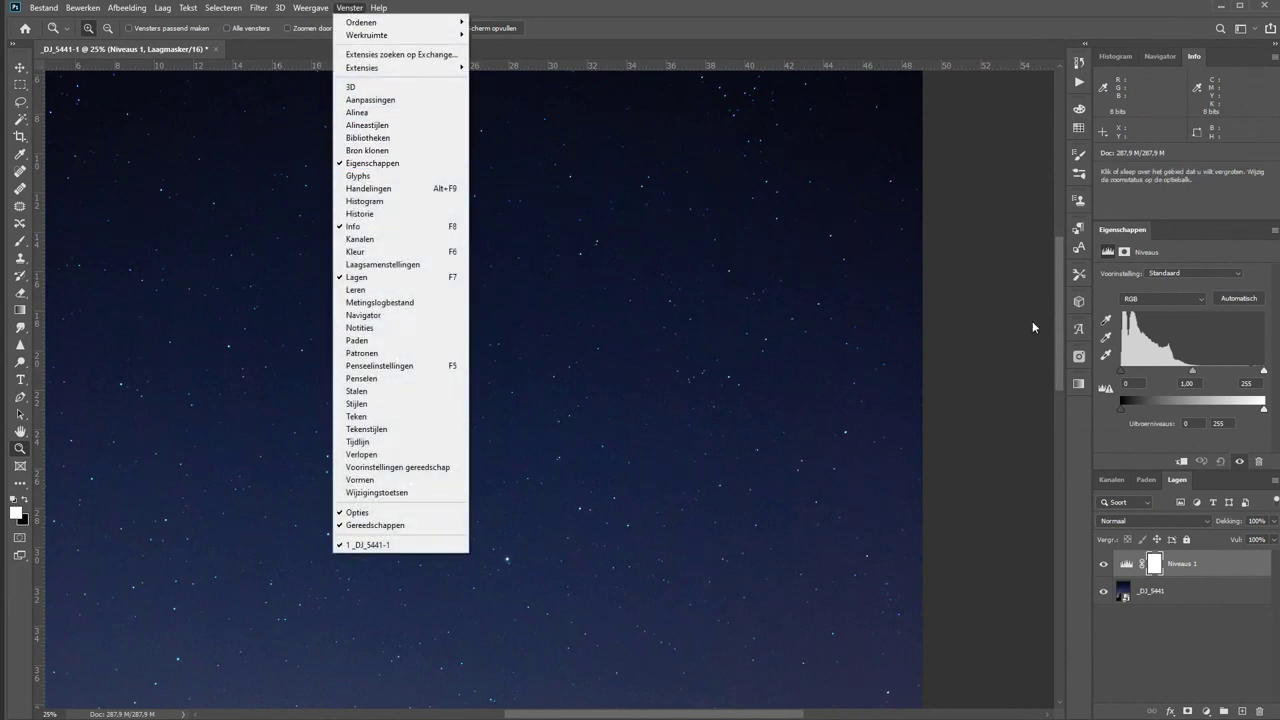
pyautogui.click(1136, 373)
pyautogui.moveTo(1121, 371); pyautogui.dragTo(1129, 371)
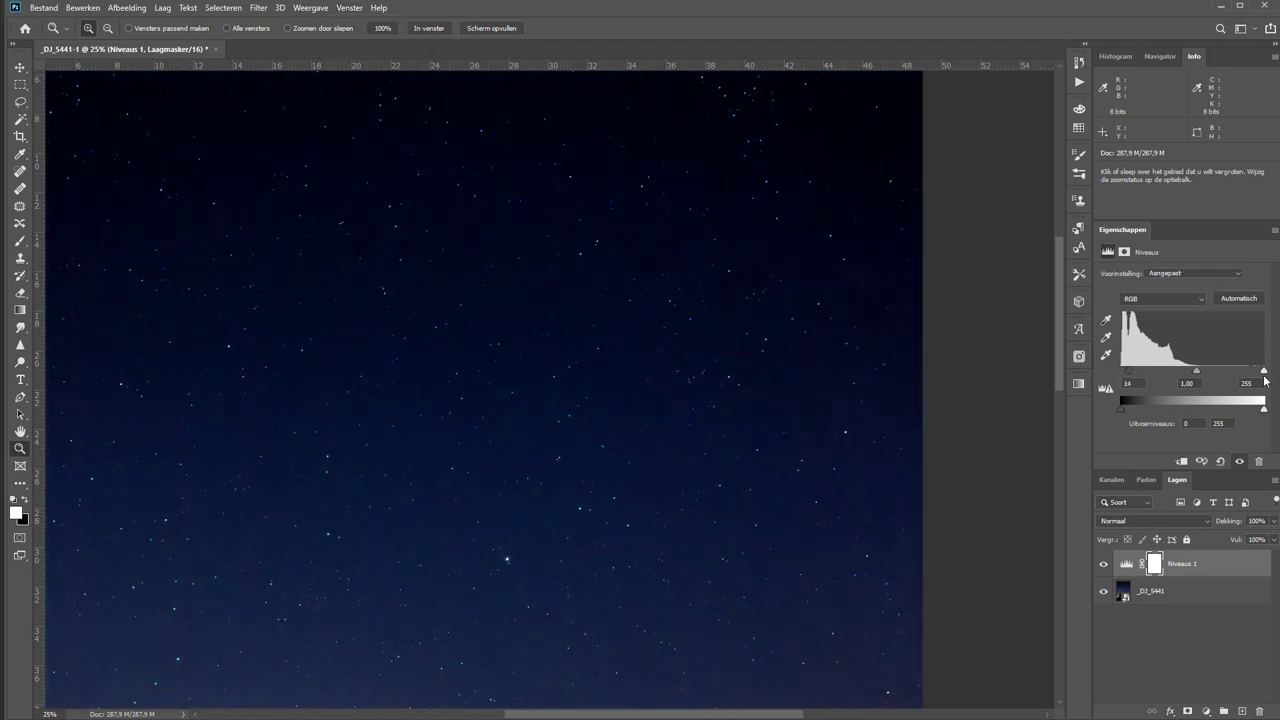
pyautogui.moveTo(1264, 371); pyautogui.dragTo(1218, 371)
# Set the Levels white point to 173 and compare the image with and without it
pyautogui.click(420, 28)
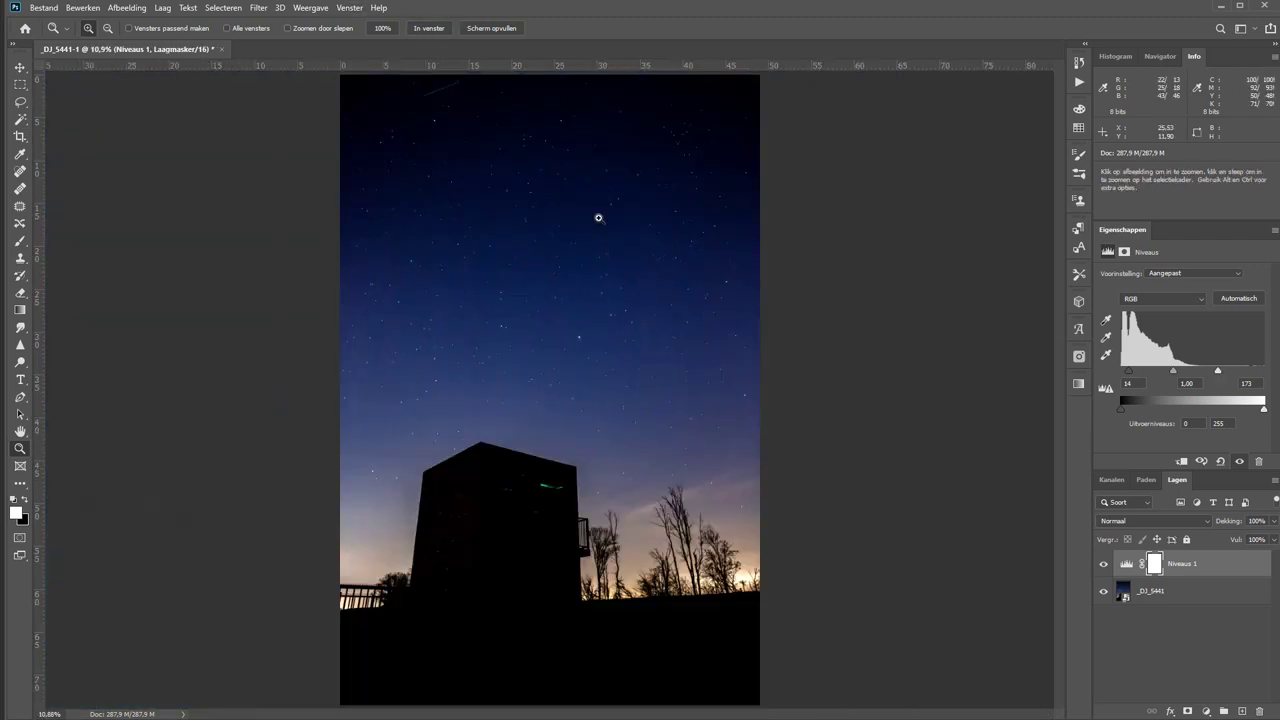
pyautogui.click(1104, 566)
pyautogui.click(1104, 565)
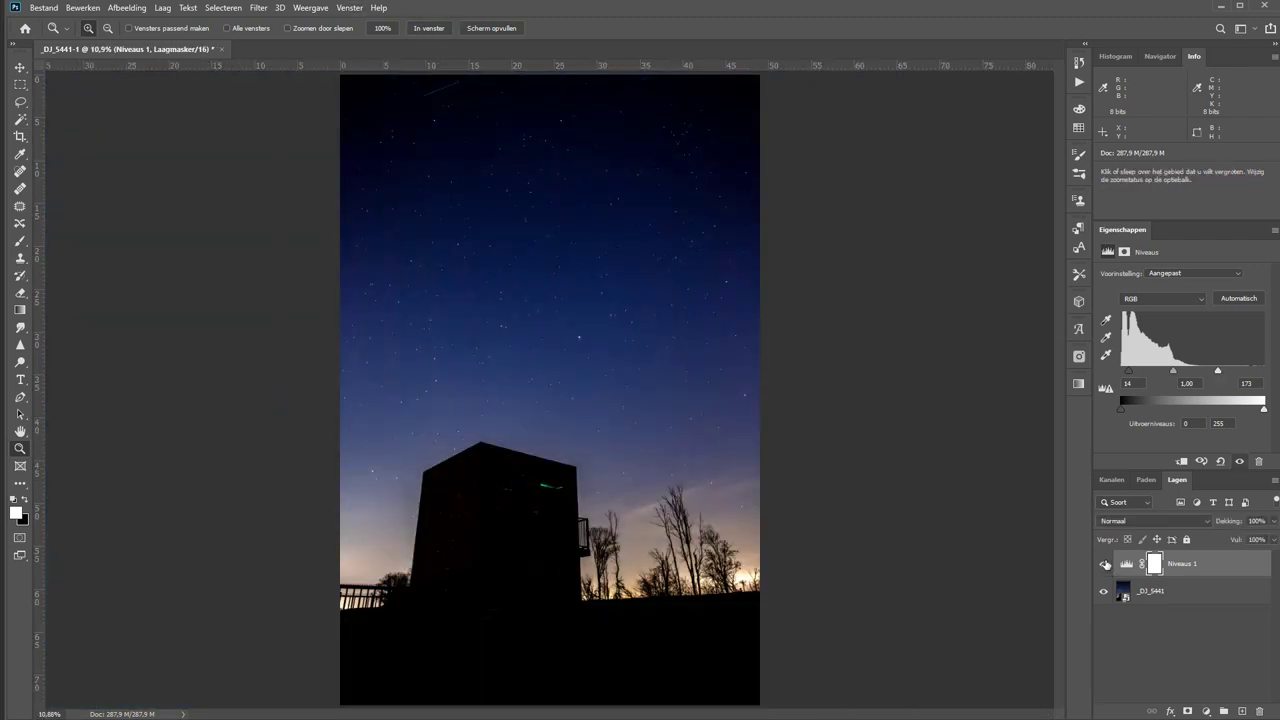
pyautogui.click(1105, 565)
# Draw a vertical white-to-black gradient on the Levels mask from sky to horizon, then check the mask
pyautogui.click(20, 311)
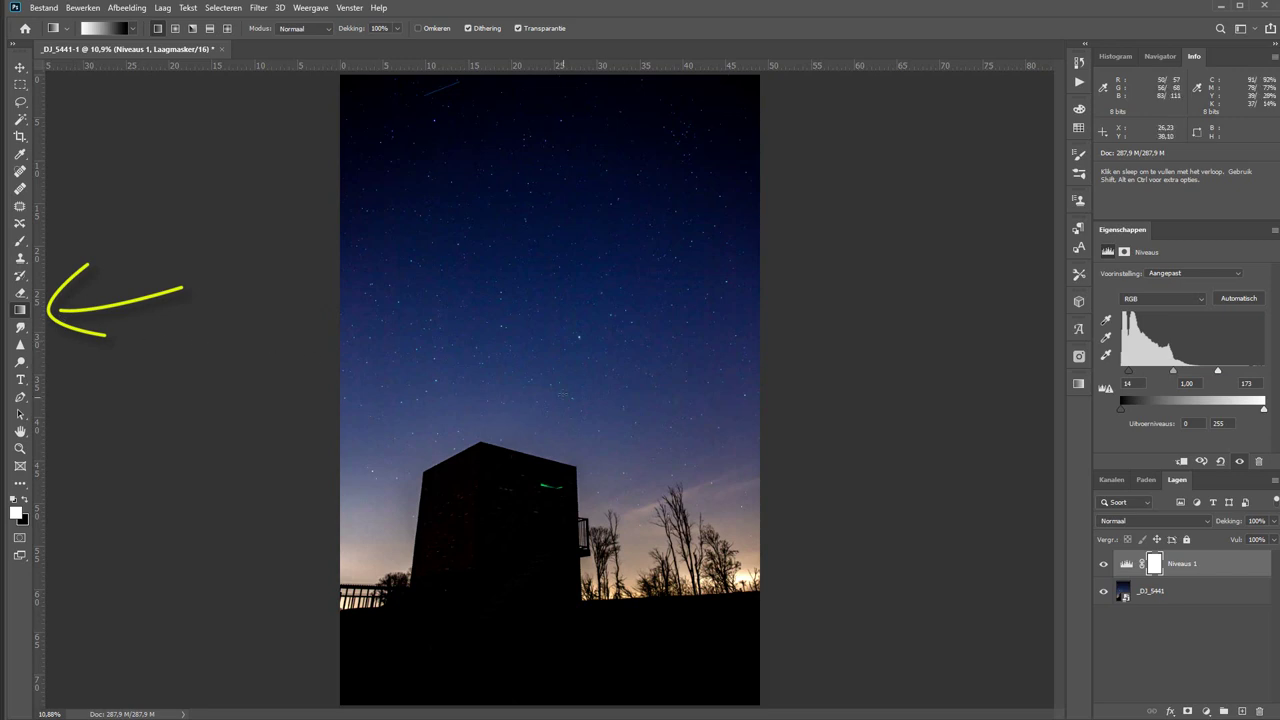
pyautogui.moveTo(562, 369); pyautogui.dragTo(566, 596)
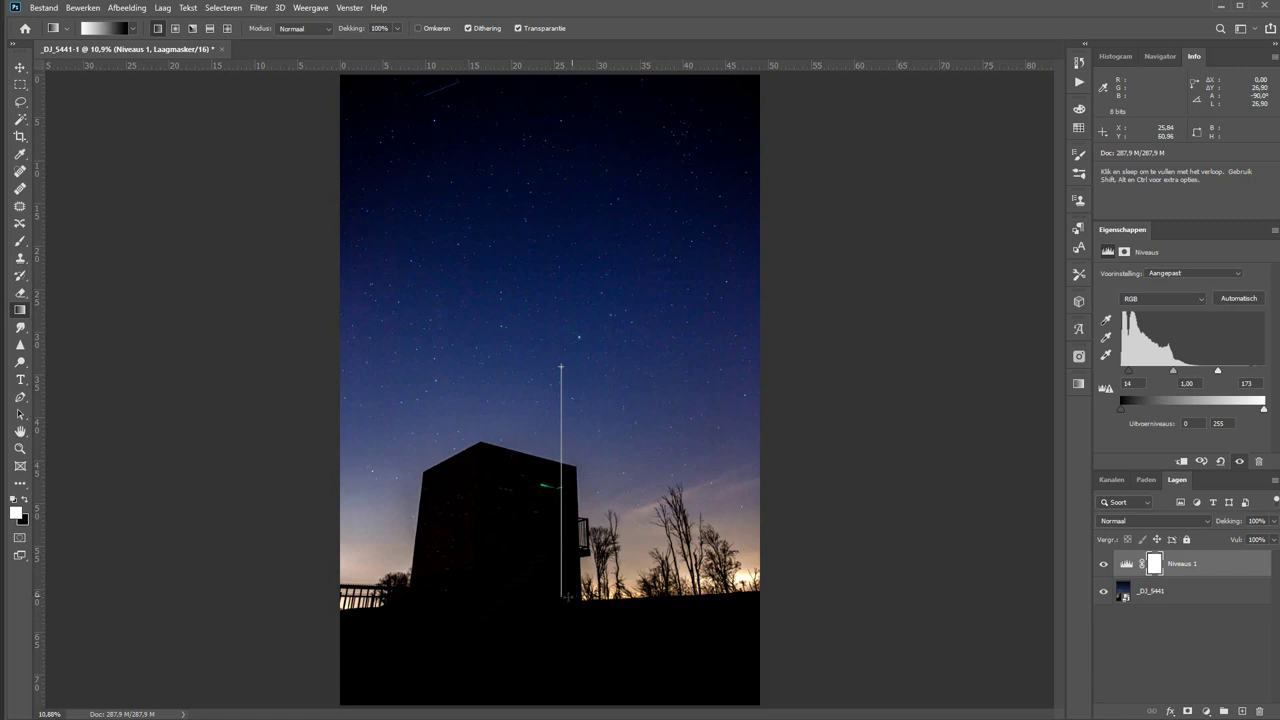
pyautogui.moveTo(566, 597); pyautogui.dragTo(566, 598)
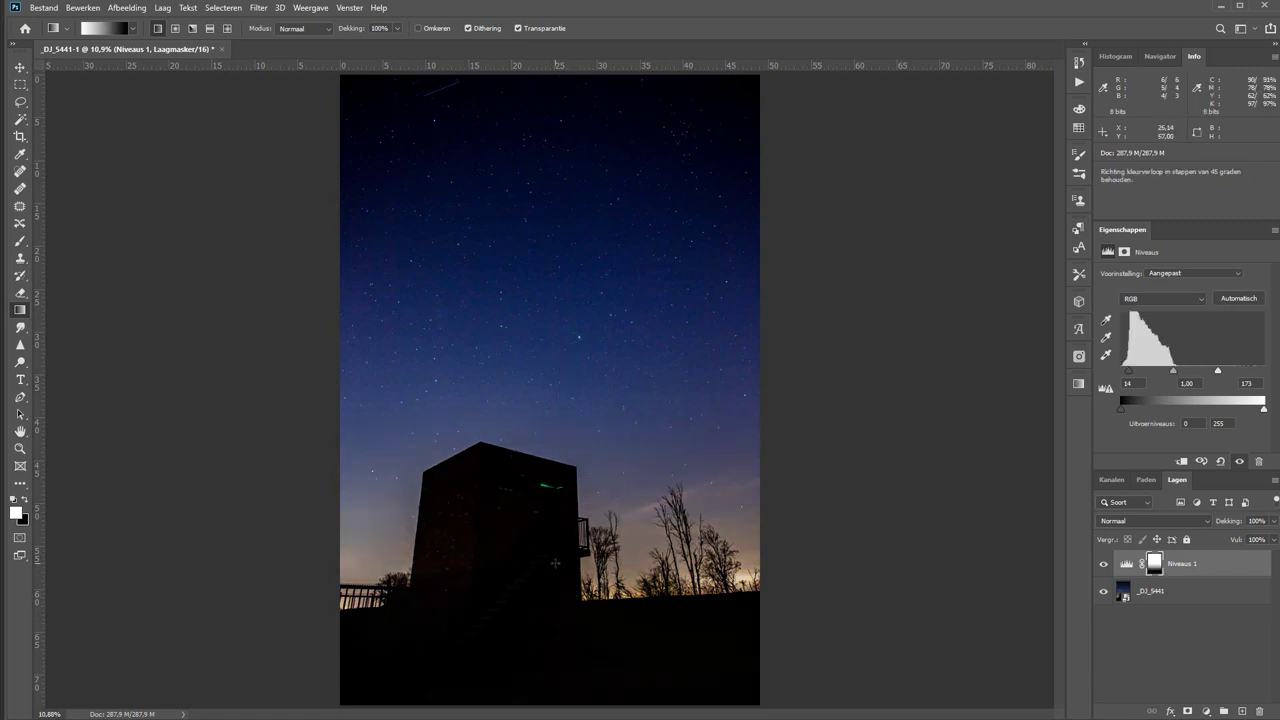
pyautogui.click(1104, 566)
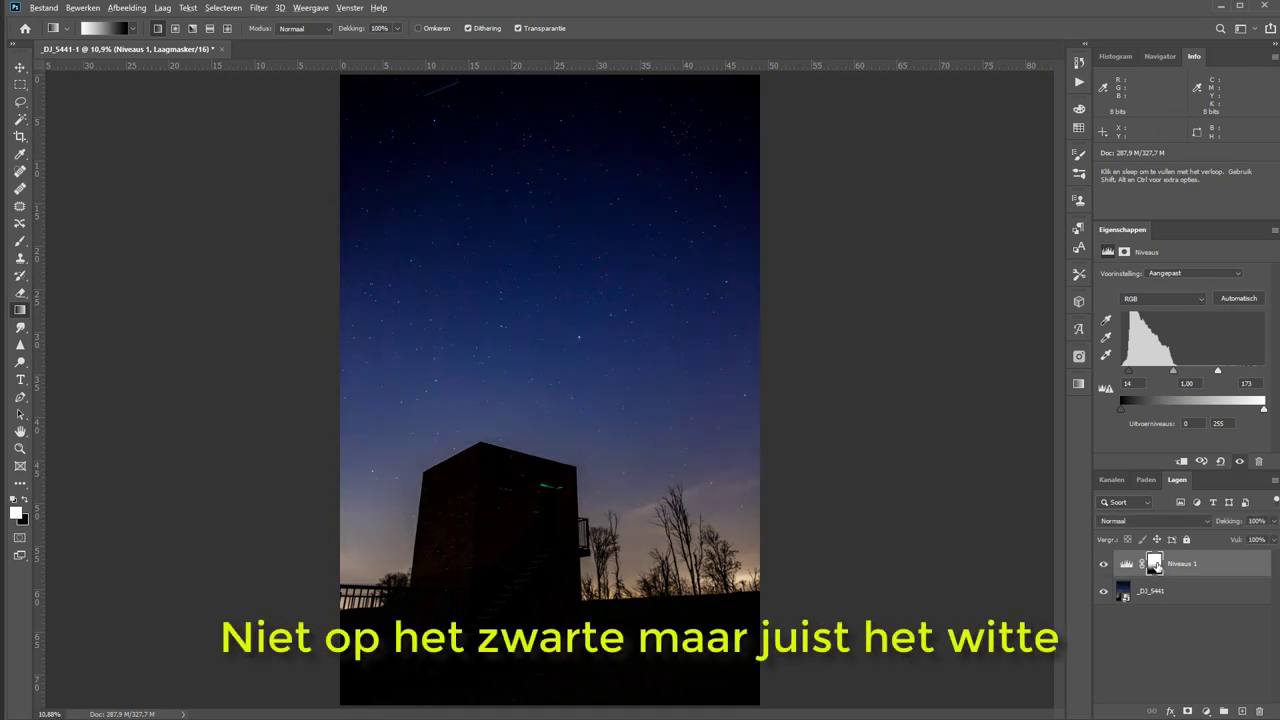
pyautogui.keyDown('alt'); pyautogui.click(1155, 566); pyautogui.keyUp('alt')
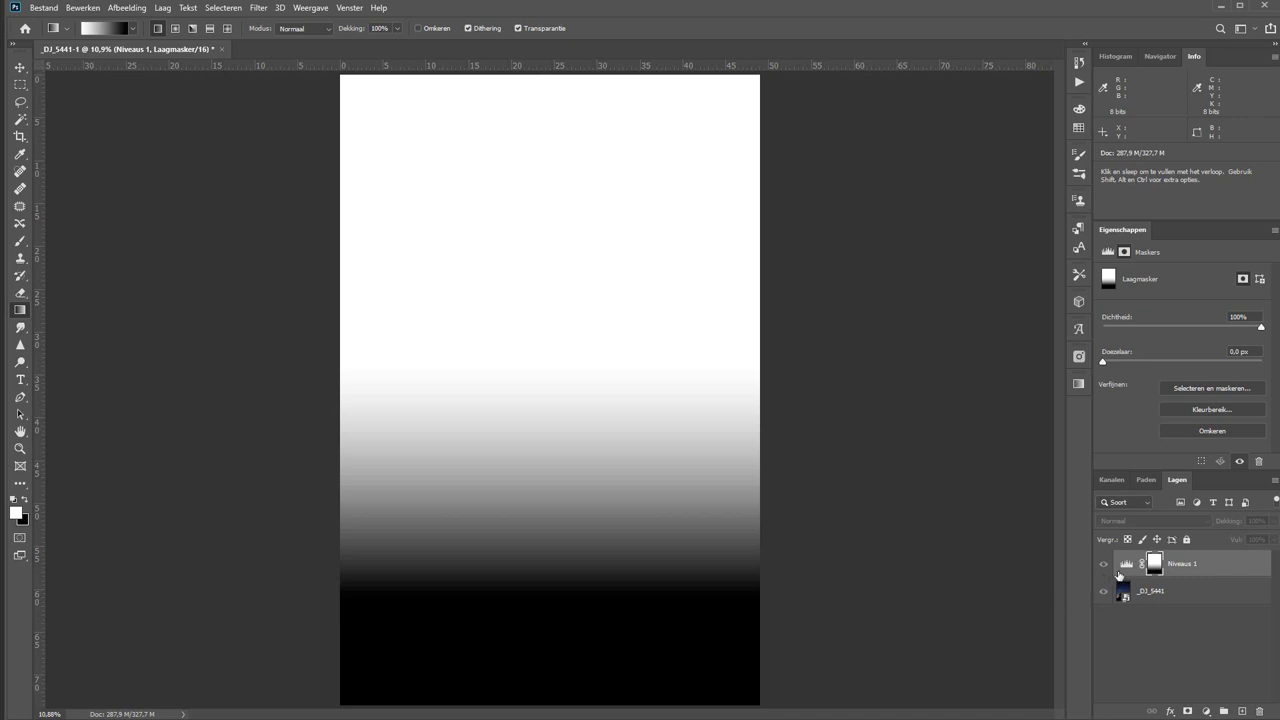
pyautogui.click(1104, 566)
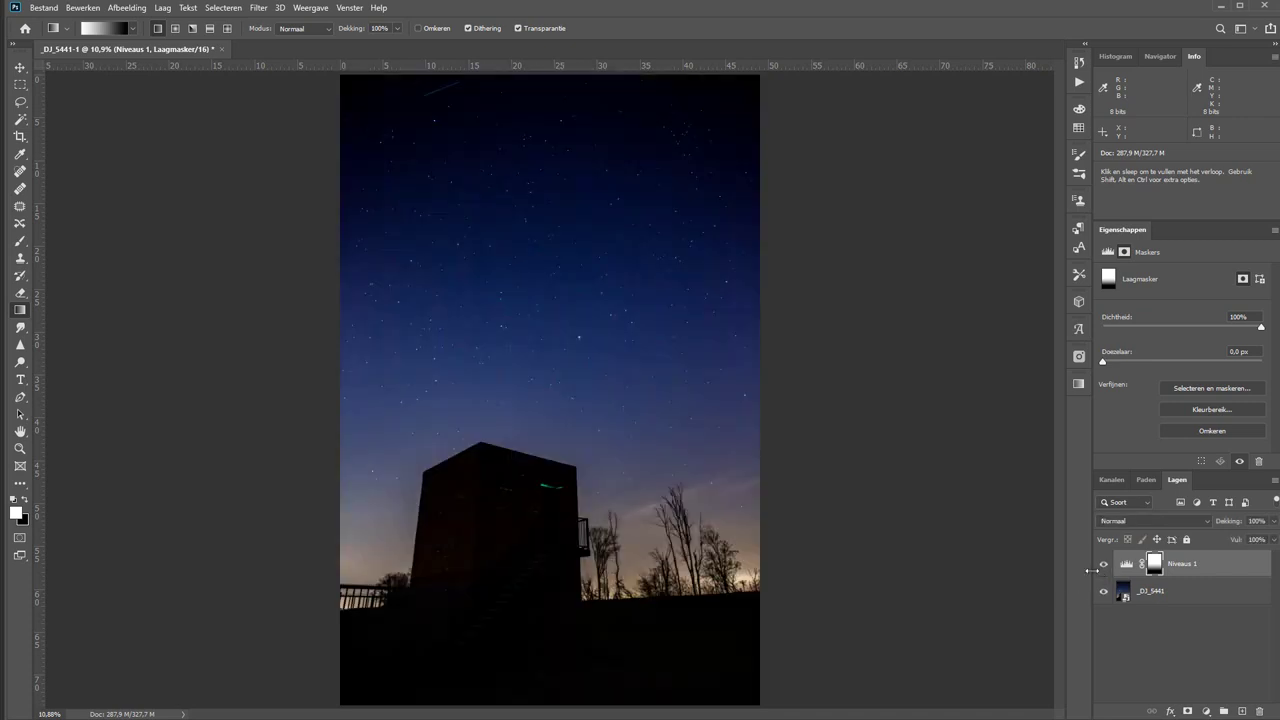
# Add a Curves layer with an S-curve: shadows pulled down, highlights lifted
pyautogui.click(1206, 711)
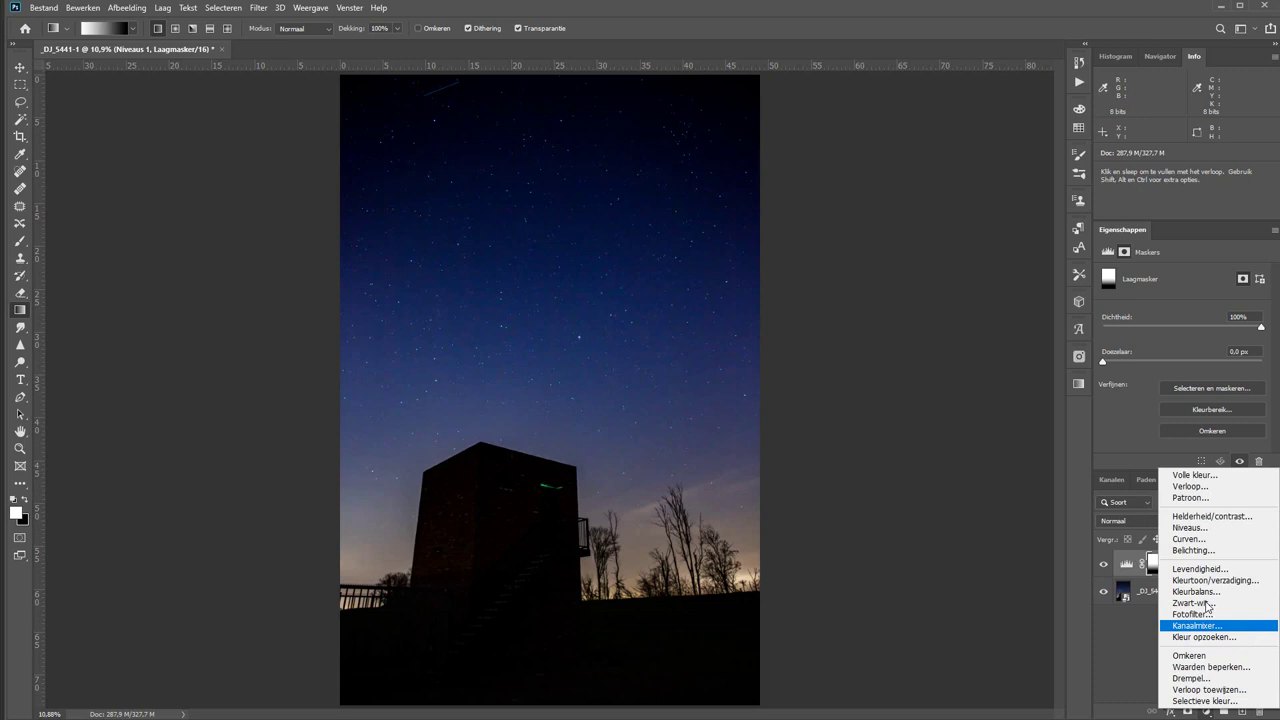
pyautogui.click(1198, 541)
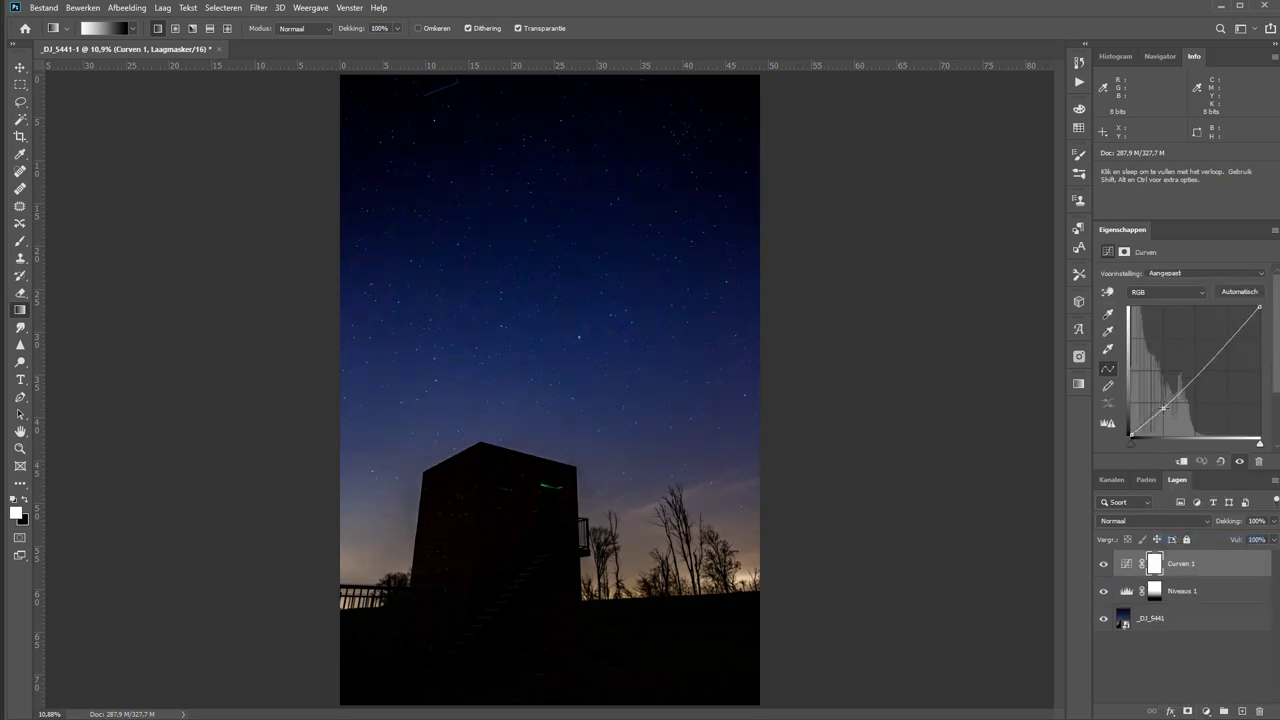
pyautogui.moveTo(1163, 408); pyautogui.dragTo(1164, 411)
pyautogui.moveTo(1218, 349); pyautogui.dragTo(1218, 342)
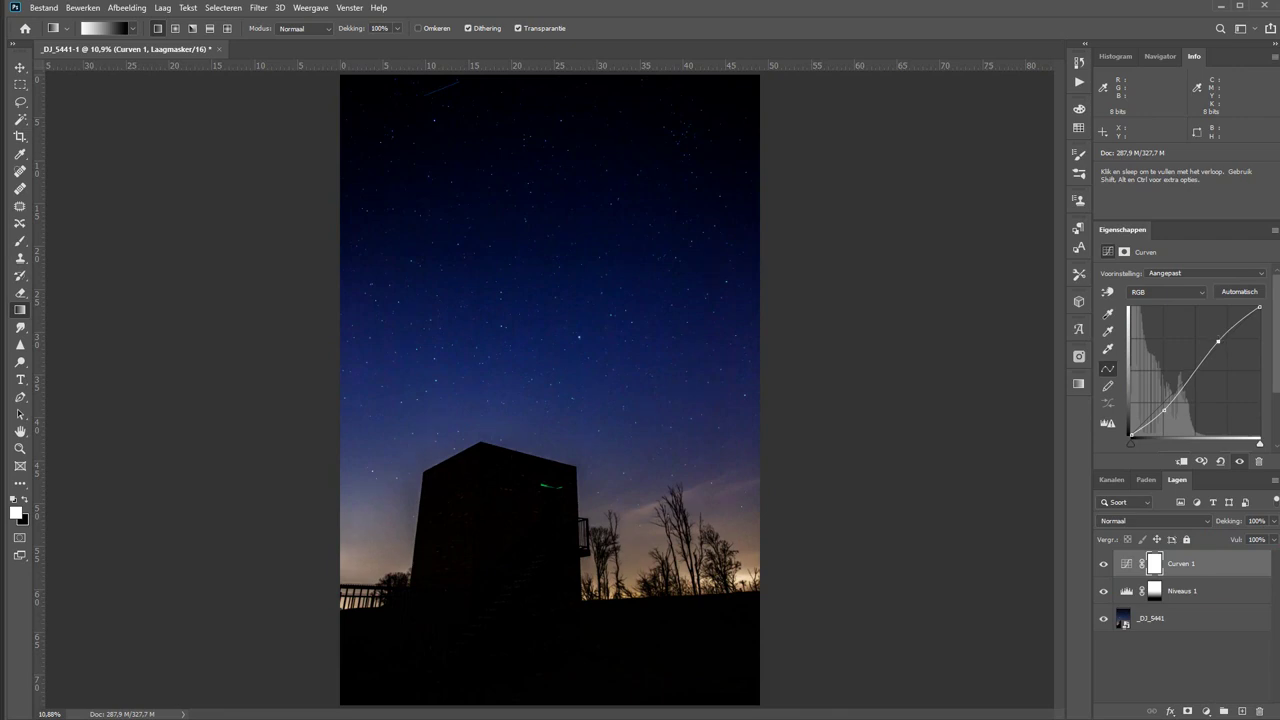
pyautogui.click(1206, 711)
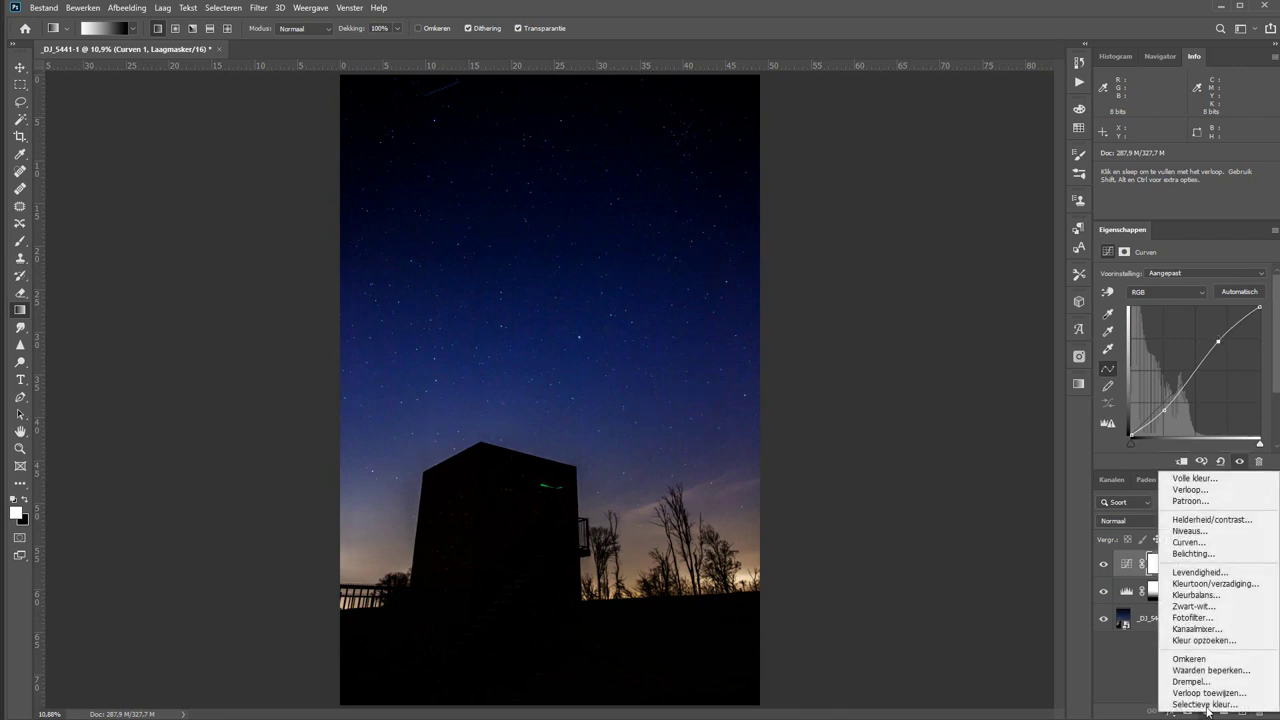
# Add a Hue/Saturation layer, lower overall saturation, and target the Yellows range
pyautogui.click(1212, 586)
pyautogui.moveTo(1174, 349); pyautogui.dragTo(1162, 355)
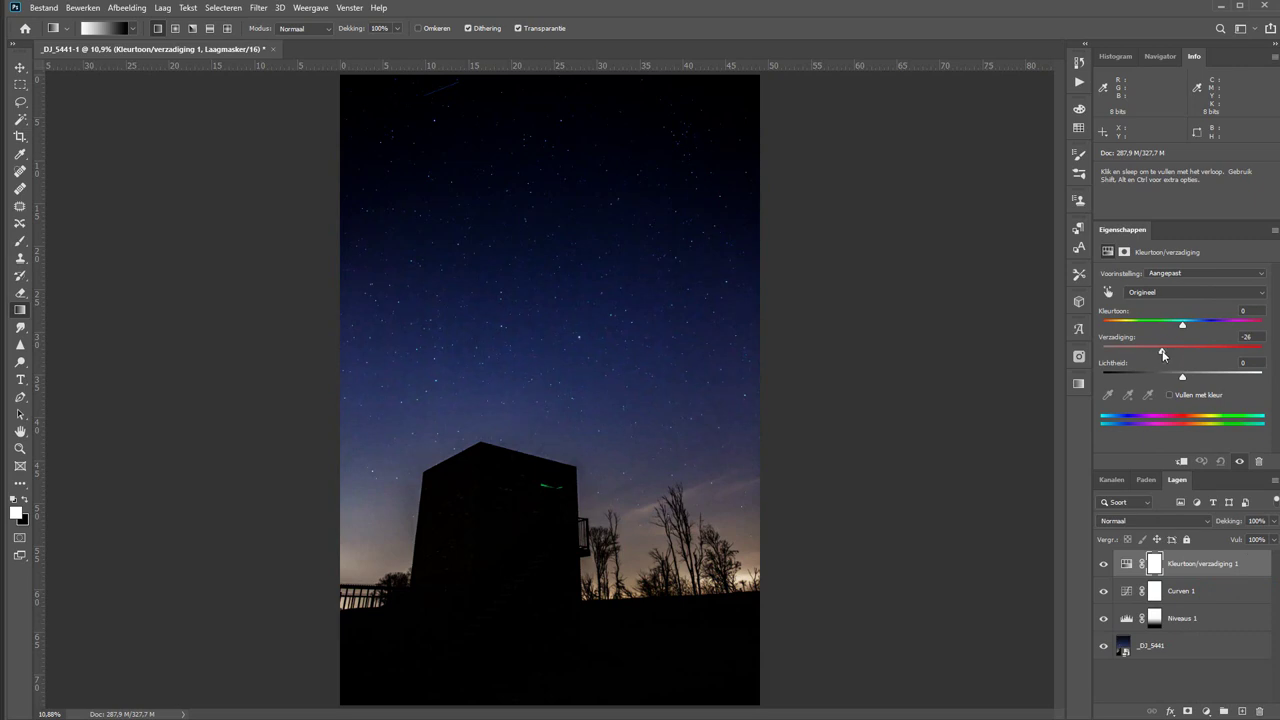
pyautogui.click(1165, 292)
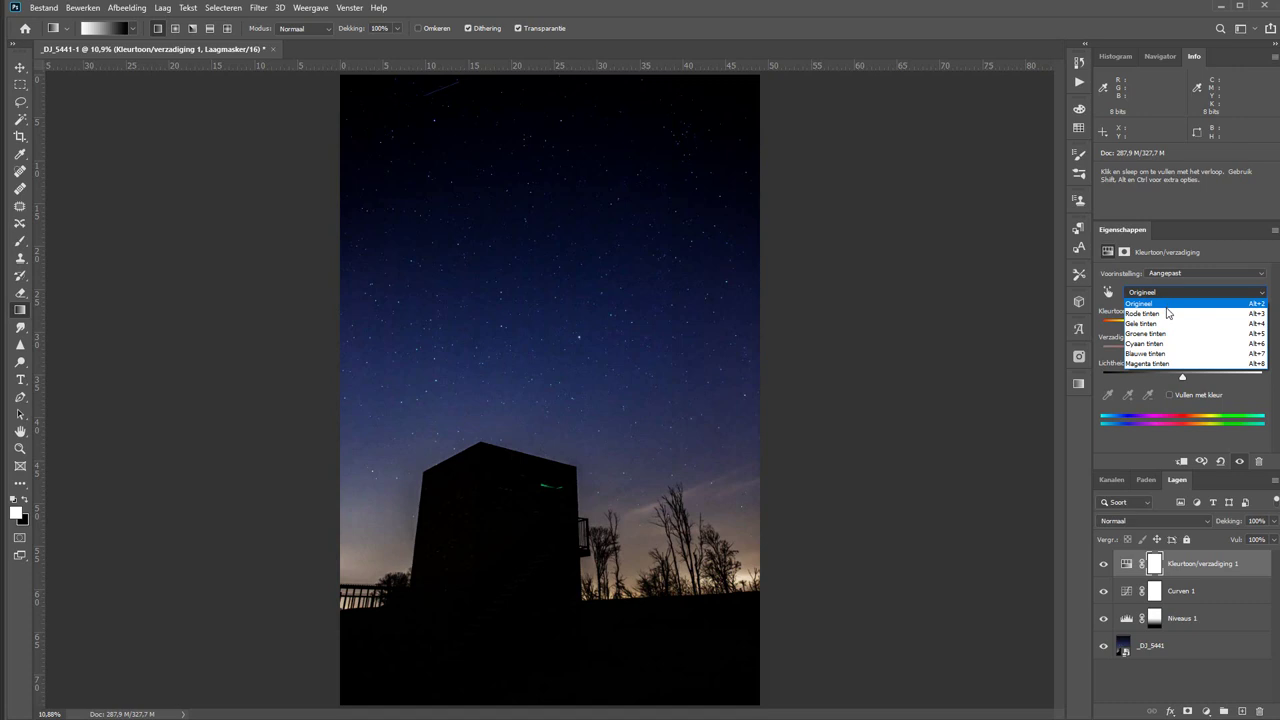
pyautogui.click(1163, 324)
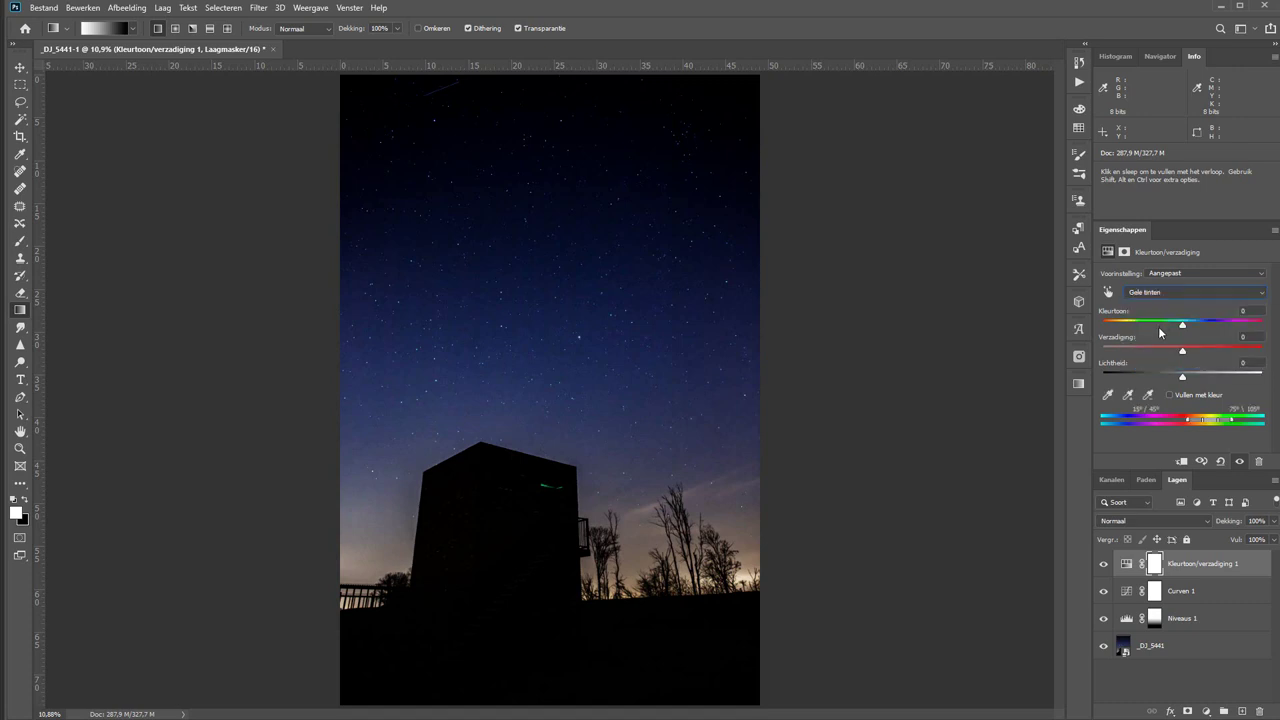
# Sample the horizon glow and set Yellows saturation to -31 and lightness to -18
pyautogui.click(1108, 396)
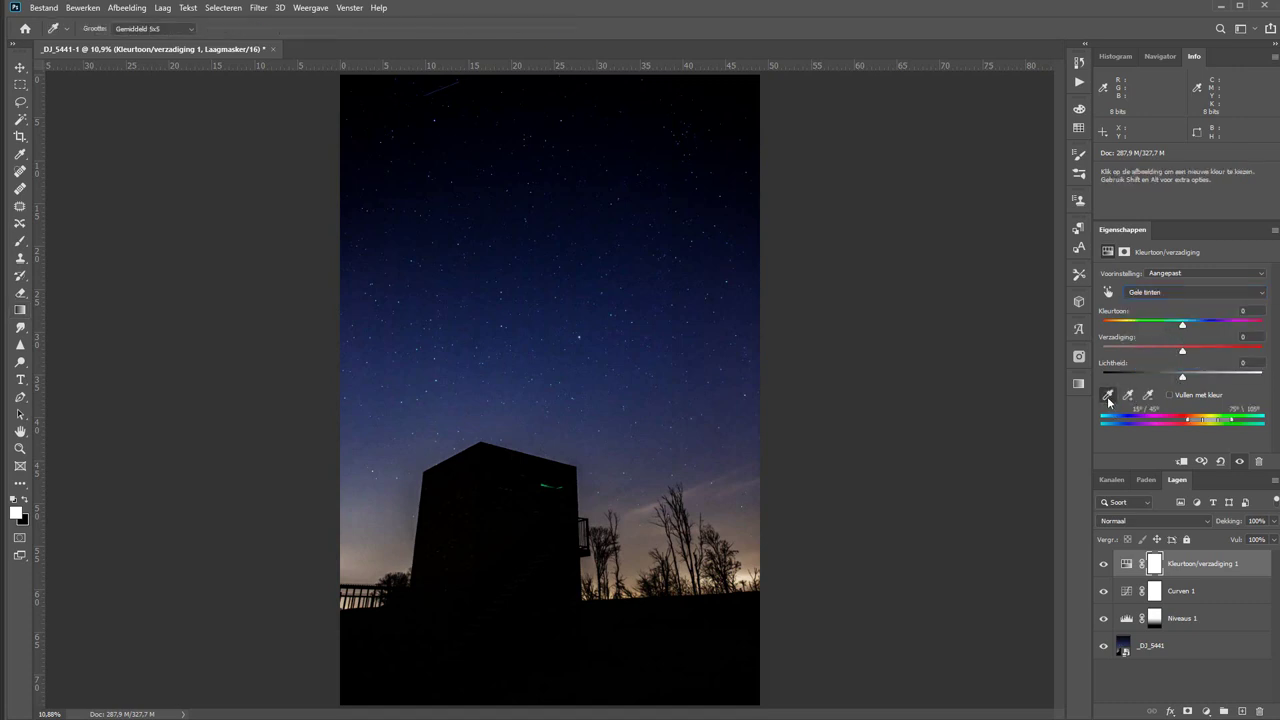
pyautogui.click(749, 574)
pyautogui.moveTo(1181, 349); pyautogui.dragTo(1139, 349)
pyautogui.moveTo(1183, 380); pyautogui.dragTo(1152, 381)
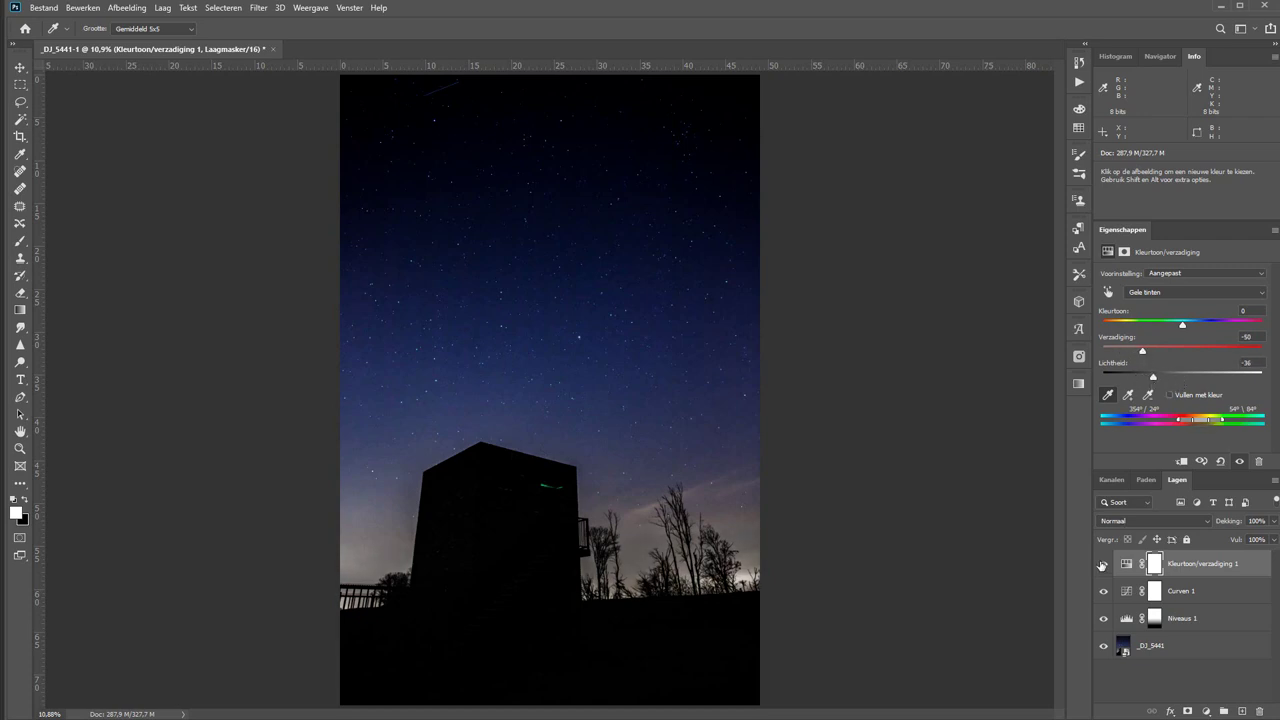
pyautogui.moveTo(1142, 349)
pyautogui.mouseDown()
pyautogui.moveTo(1157, 349)
pyautogui.moveTo(1168, 379)
pyautogui.mouseUp()
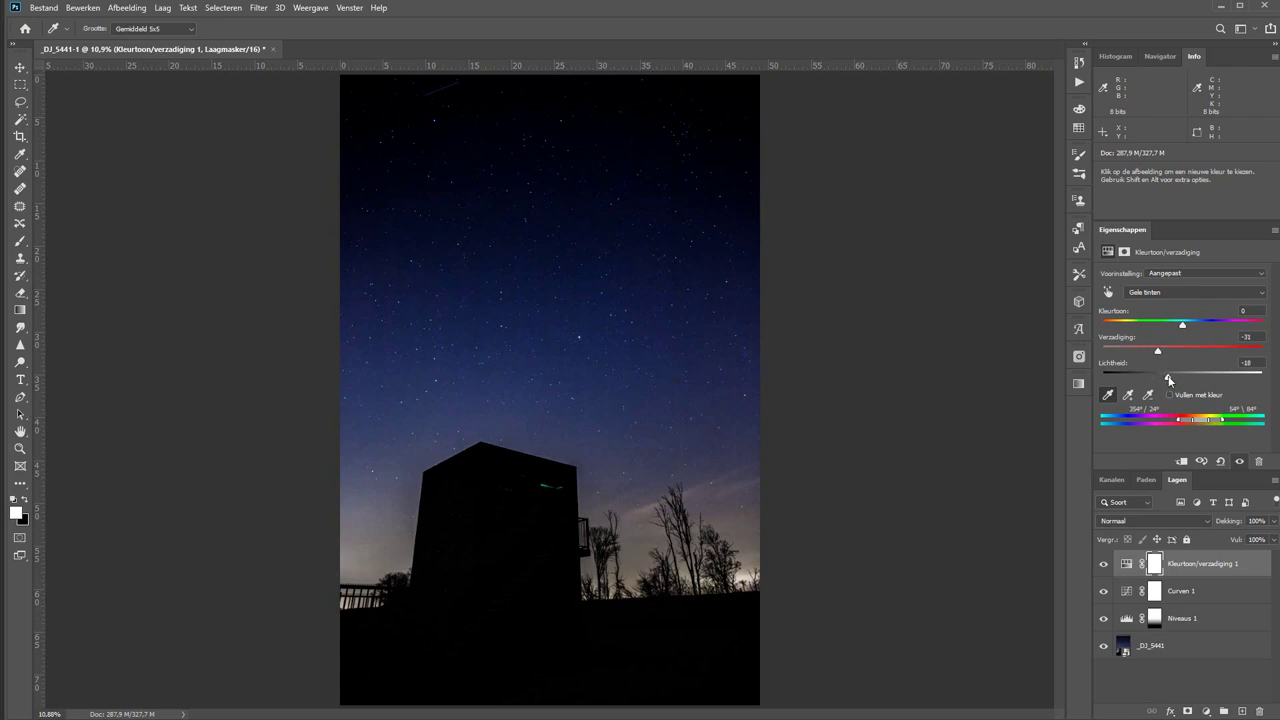
pyautogui.click(1188, 294)
pyautogui.press('g')
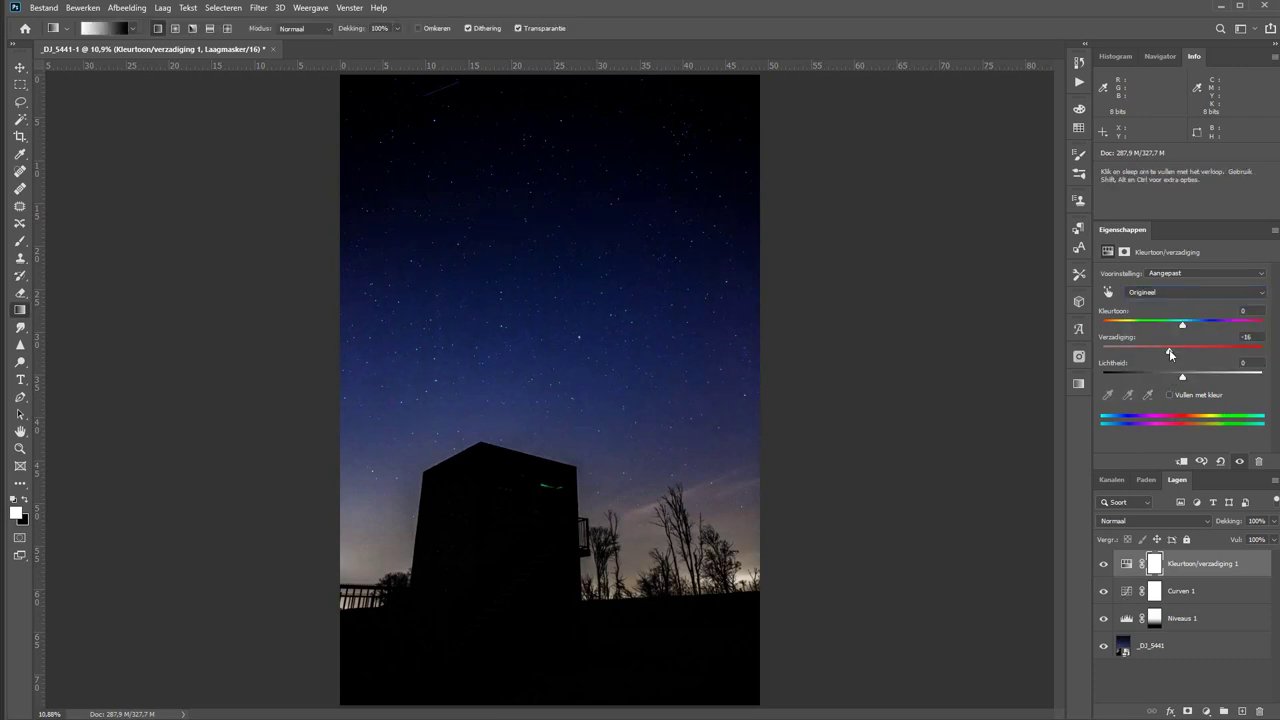